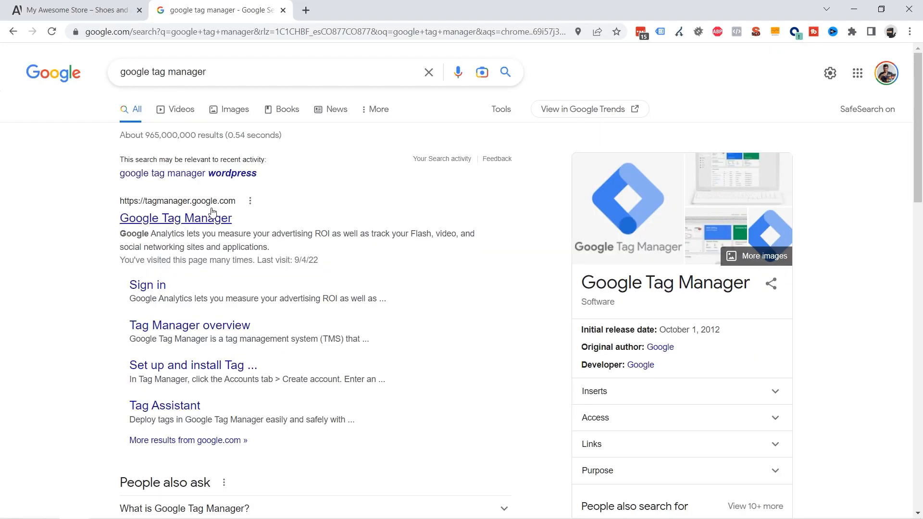
Open Google Tag Manager's free sign-up and name the new account Tutopress.
left_click(152, 218)
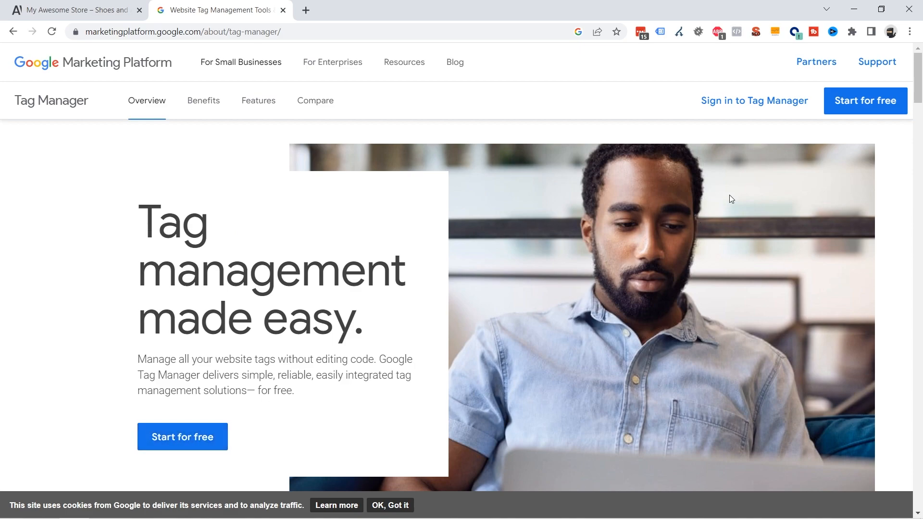
left_click(868, 103)
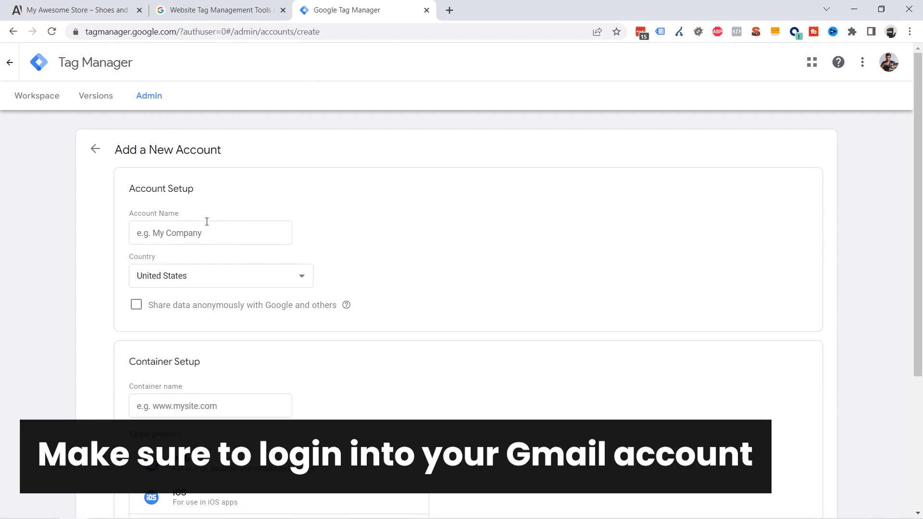
left_click(219, 233)
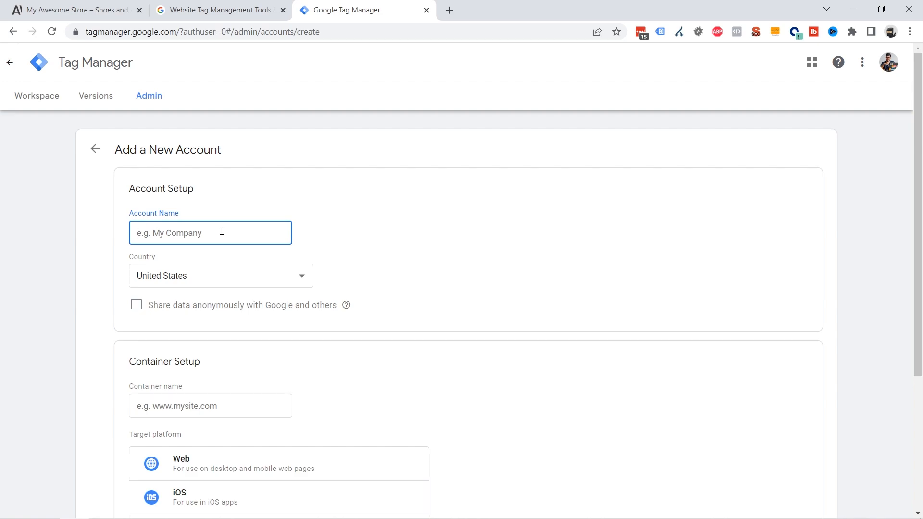
type("Tutopress")
scroll(216, 267, "down", 1)
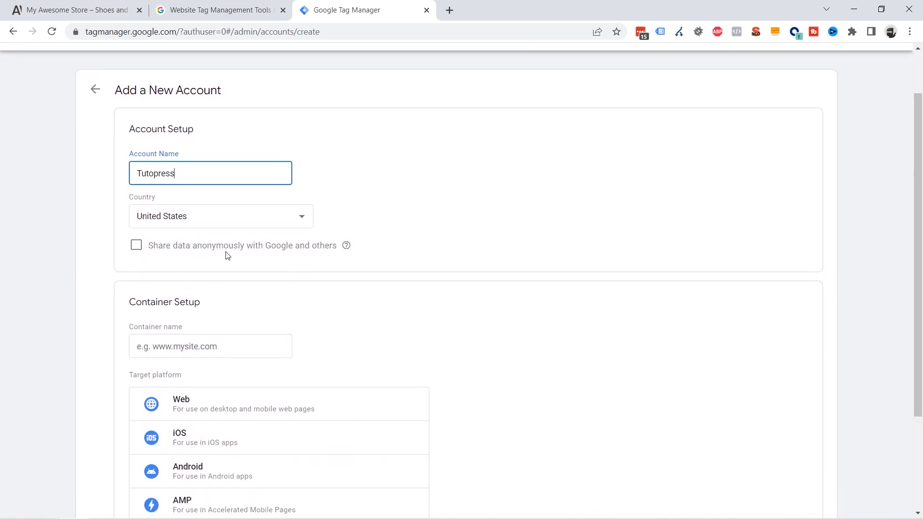
scroll(463, 278, "down", 1)
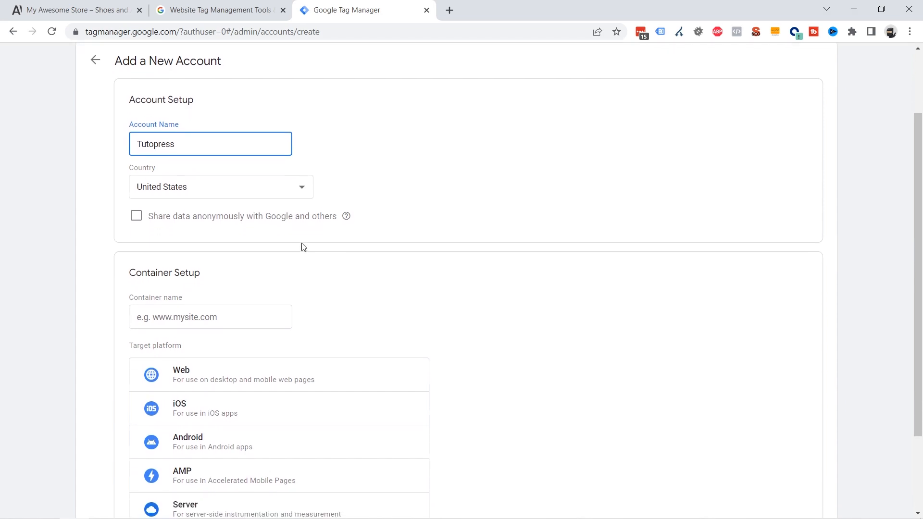
Name the container Live site.
left_click(244, 287)
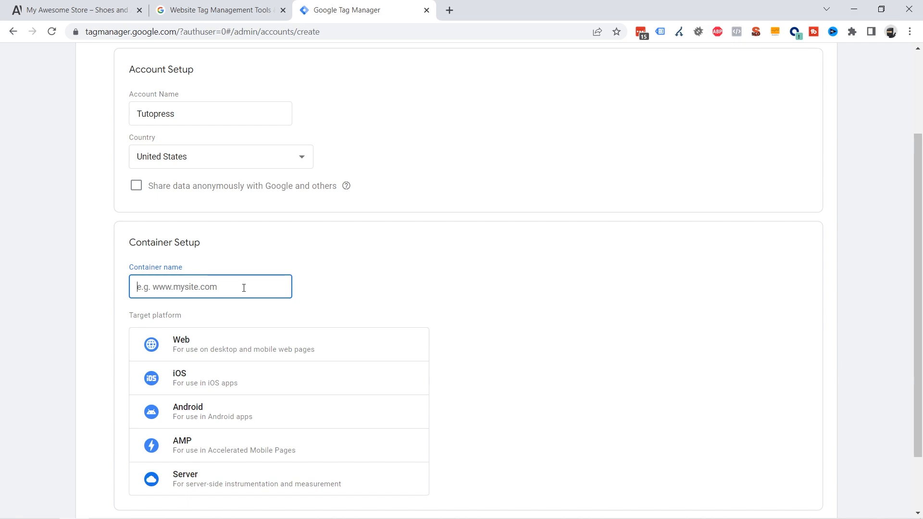
type("Produ")
key("ctrl+a")
type("Live site")
scroll(394, 306, "down", 2)
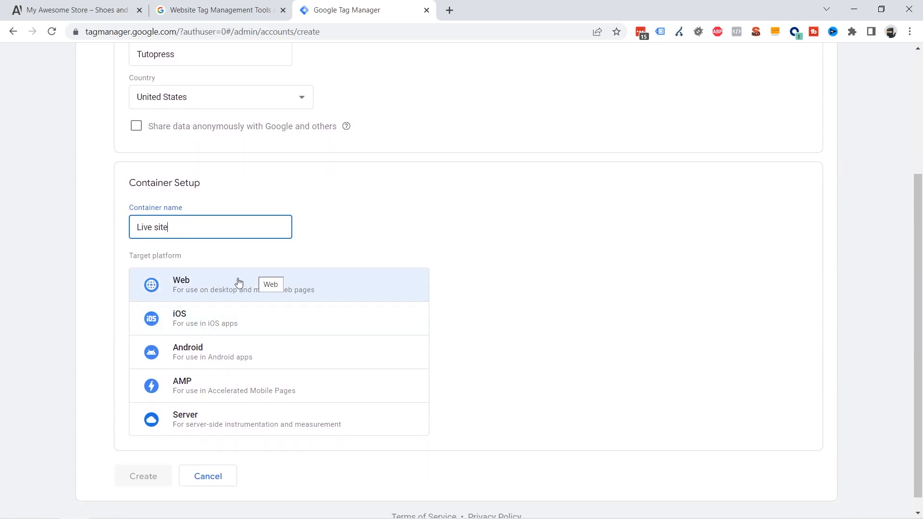
Create the container for the Web platform and accept the Terms of Service agreement.
left_click(198, 287)
left_click(128, 478)
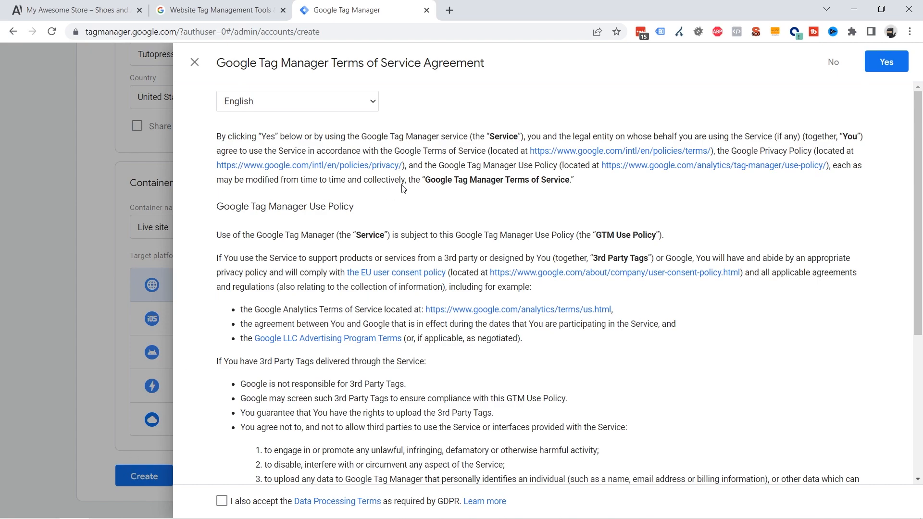
left_click(887, 63)
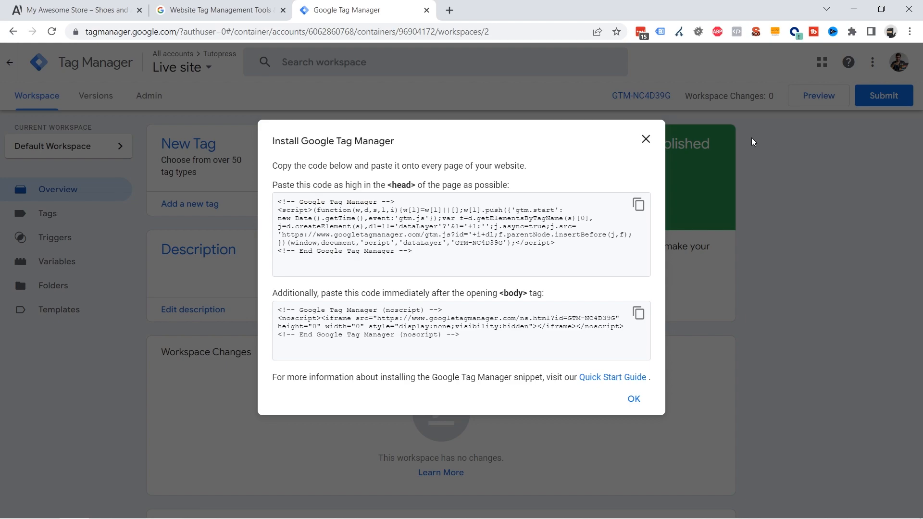
Select the head and body installation snippets, then close the install dialog.
left_click_drag(395, 256, 274, 202)
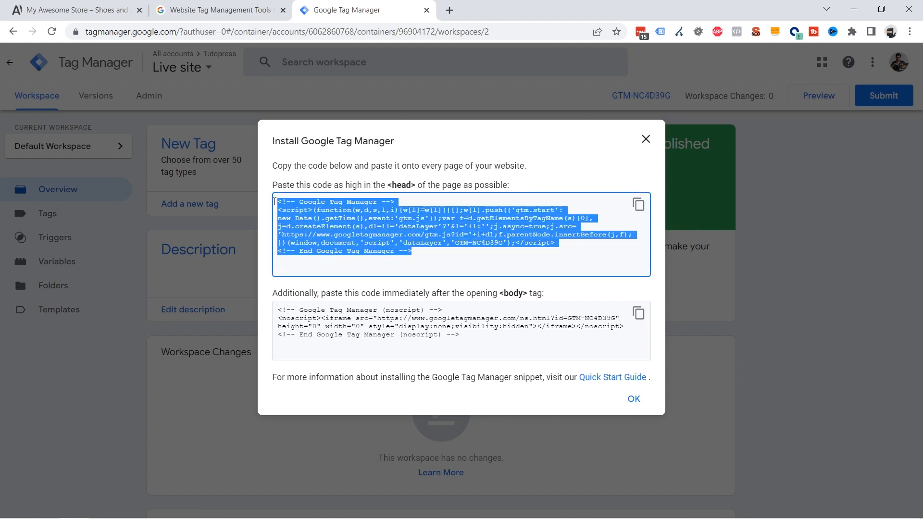
left_click_drag(466, 338, 282, 306)
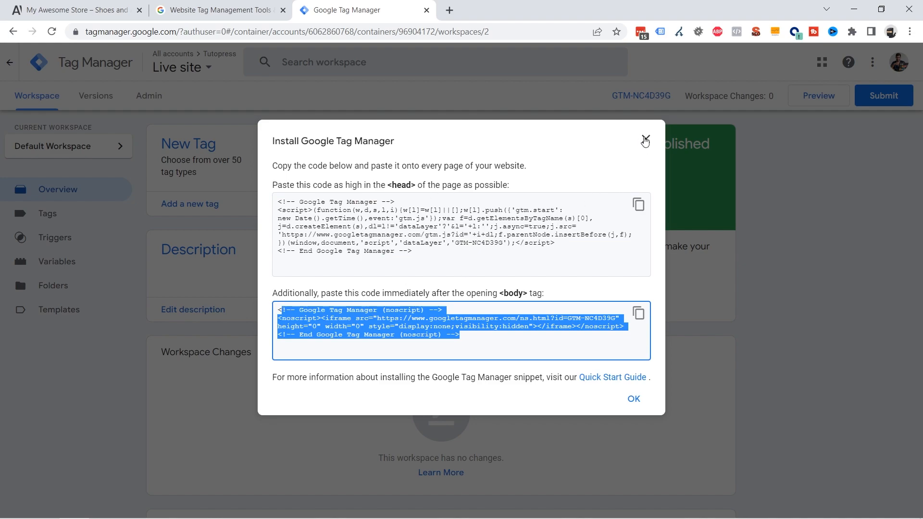
left_click(647, 142)
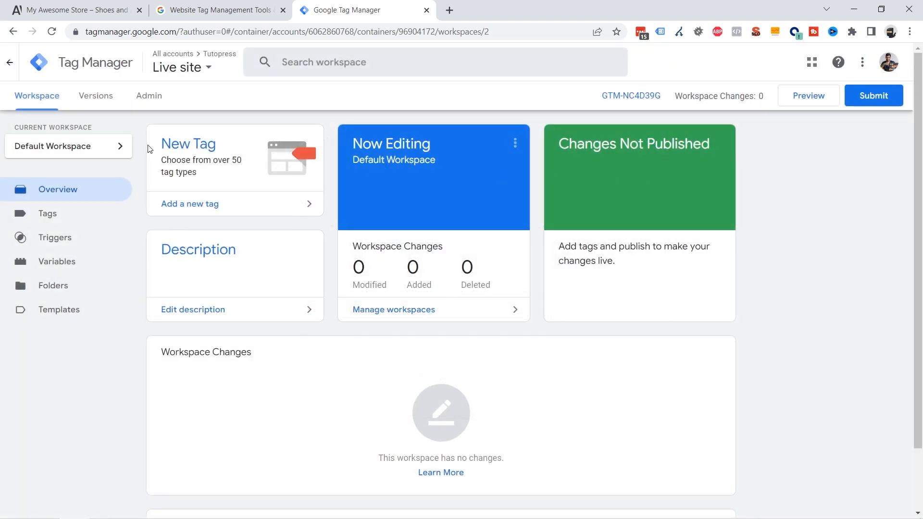
Switch to the store tab and open the site's WordPress admin at /wp-admin.
left_click(82, 15)
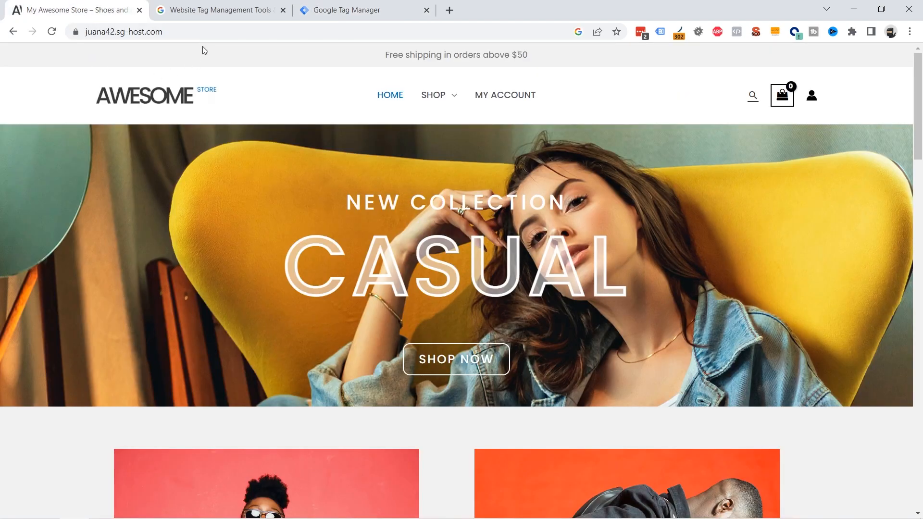
left_click(192, 30)
left_click(206, 30)
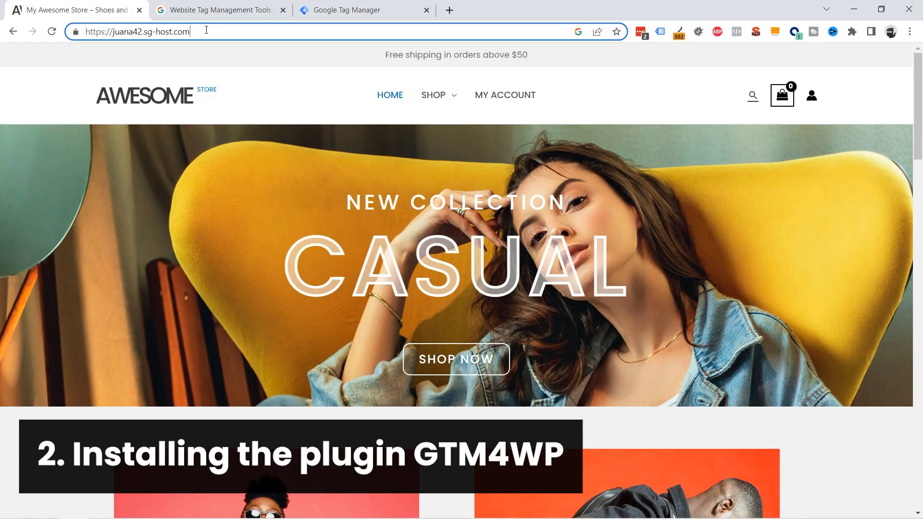
type("-")
key("BackSpace")
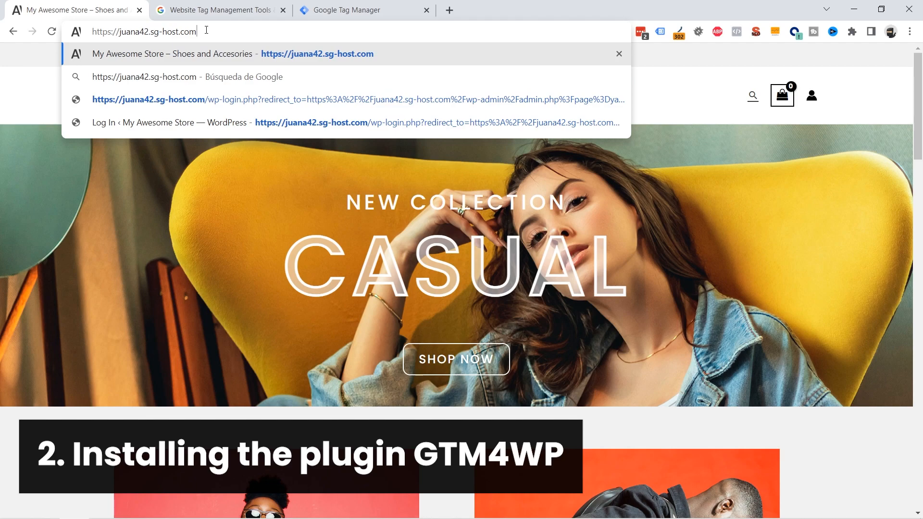
type("/wp-")
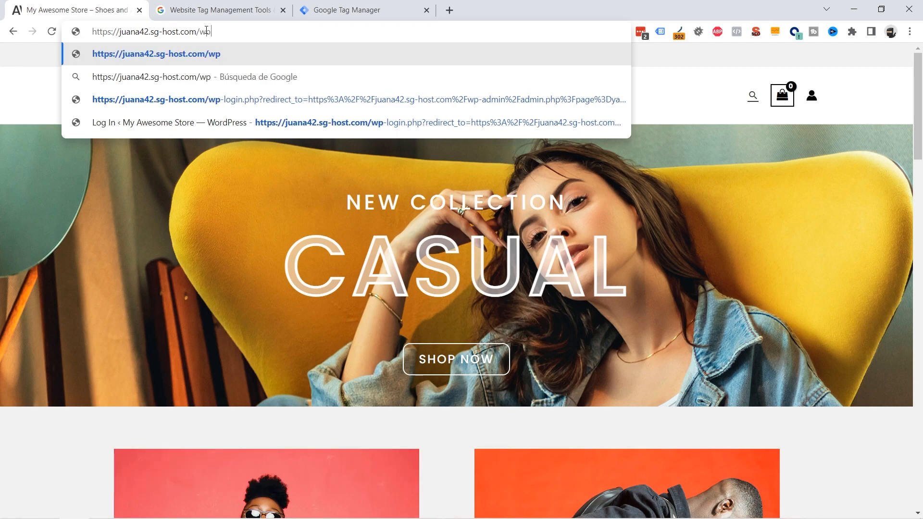
type("admin")
key("Return")
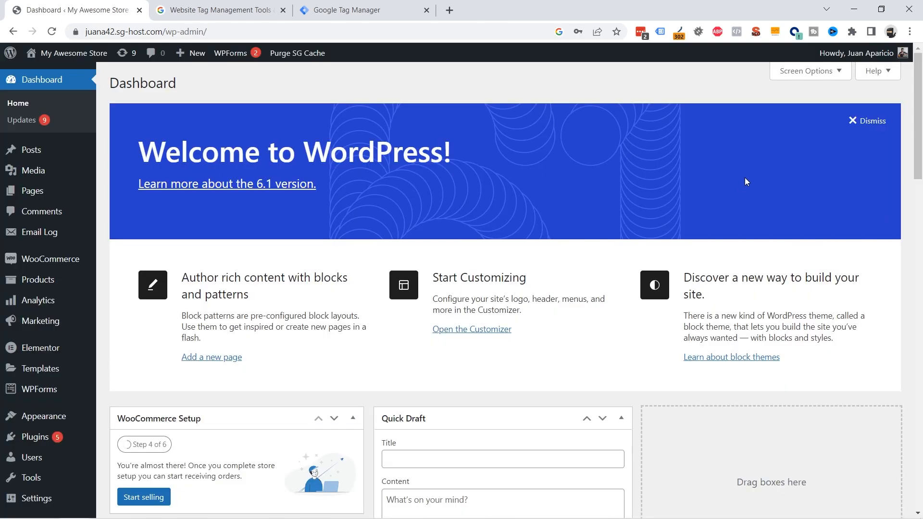
Open Add Plugins and search the plugin directory for google tag manager.
scroll(372, 159, "down", 1)
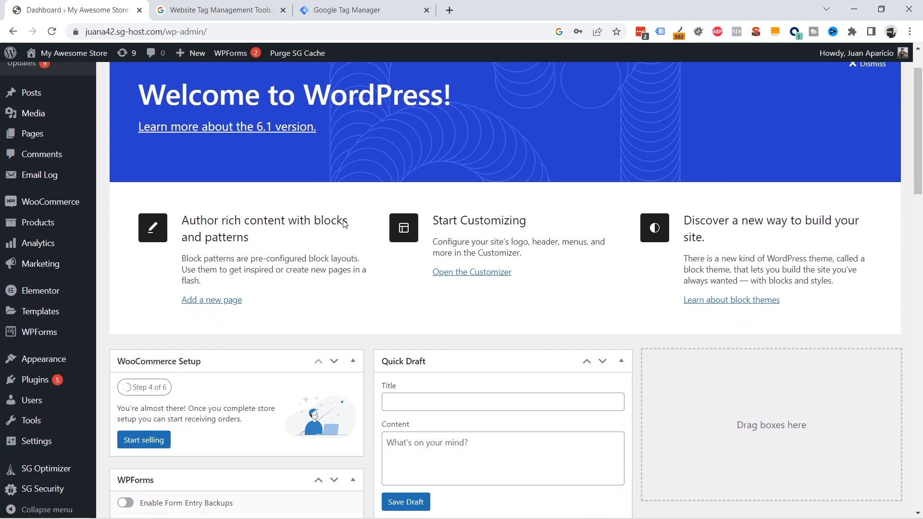
mouse_move(37, 378)
left_click(124, 396)
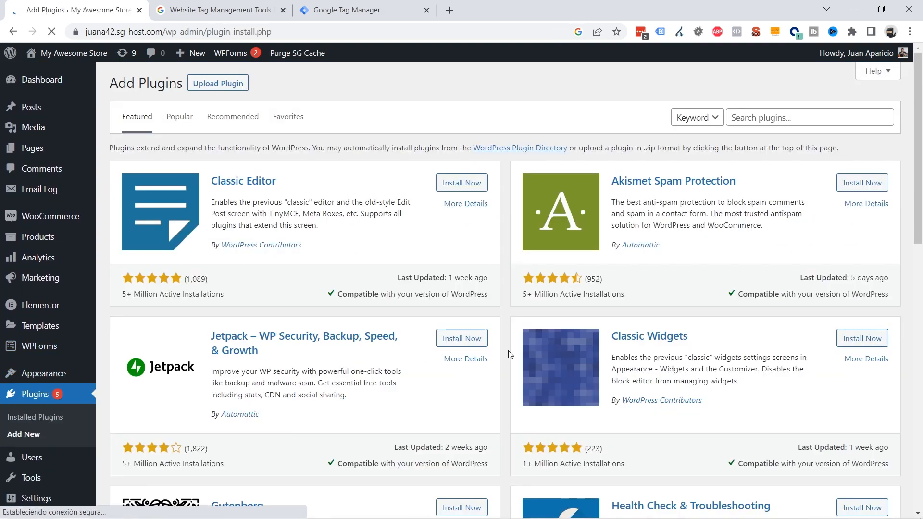
left_click(782, 120)
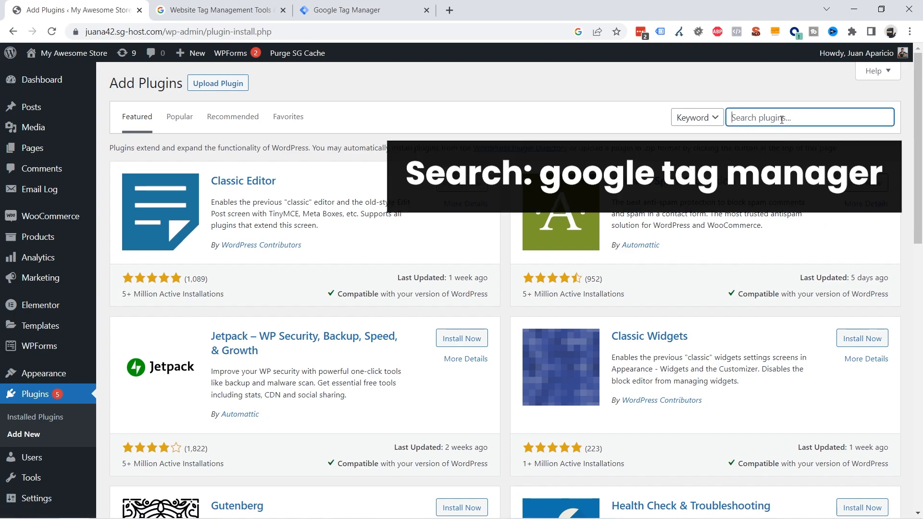
type("google tag manager")
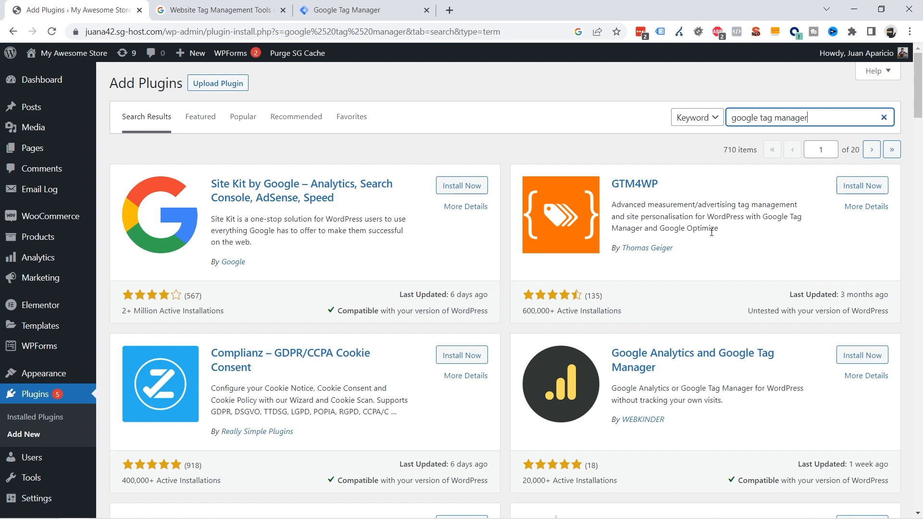
Install and activate the GTM4WP plugin.
left_click(868, 191)
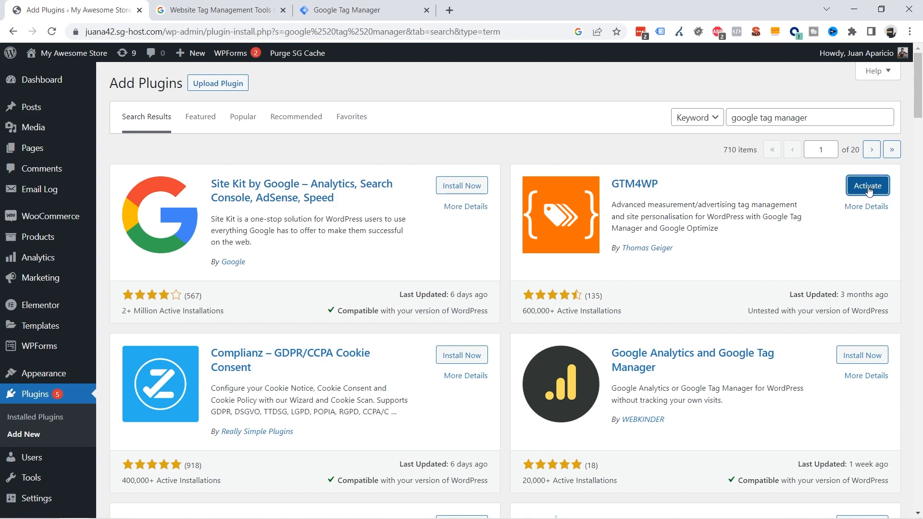
left_click(872, 191)
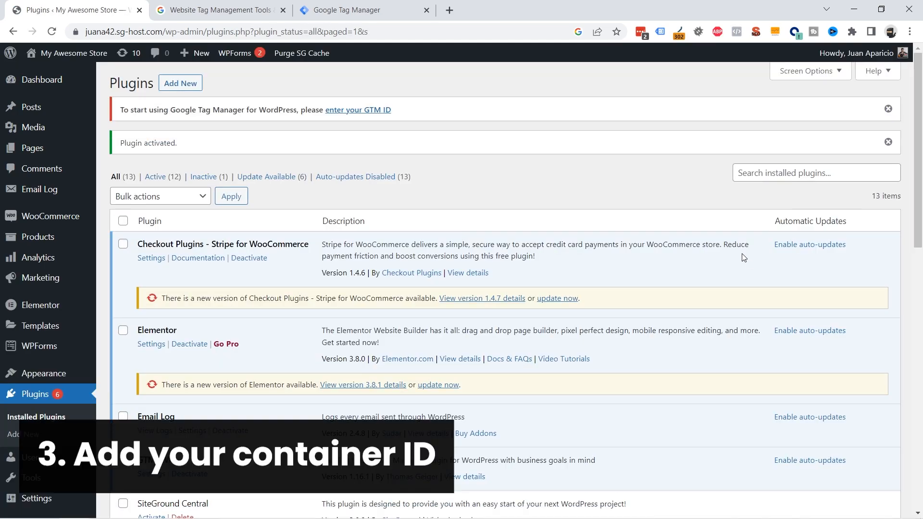
Open the plugin's Google Tag Manager settings page.
scroll(653, 249, "down", 1)
scroll(653, 248, "up", 1)
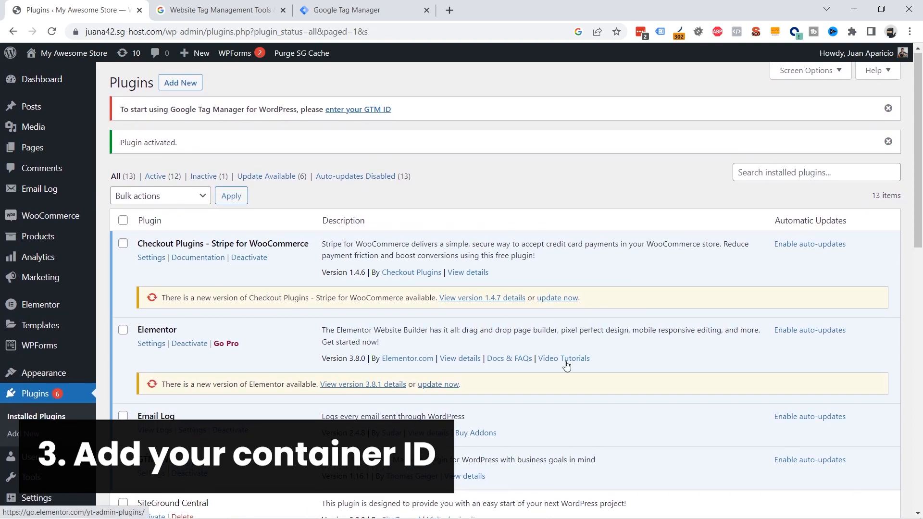
scroll(567, 366, "down", 2)
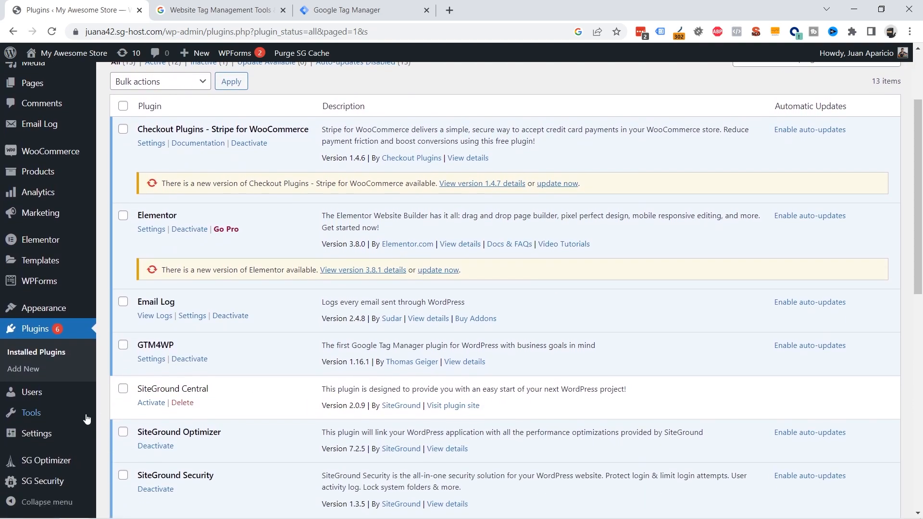
mouse_move(72, 433)
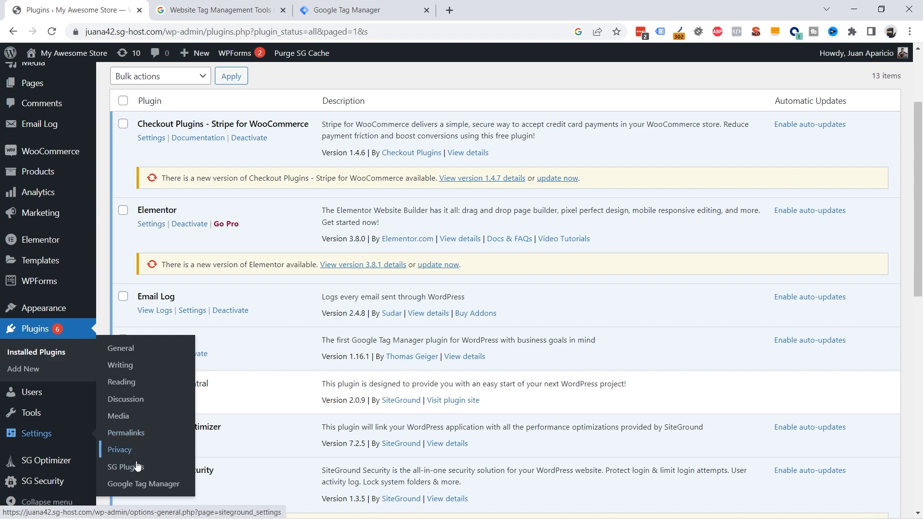
left_click(149, 485)
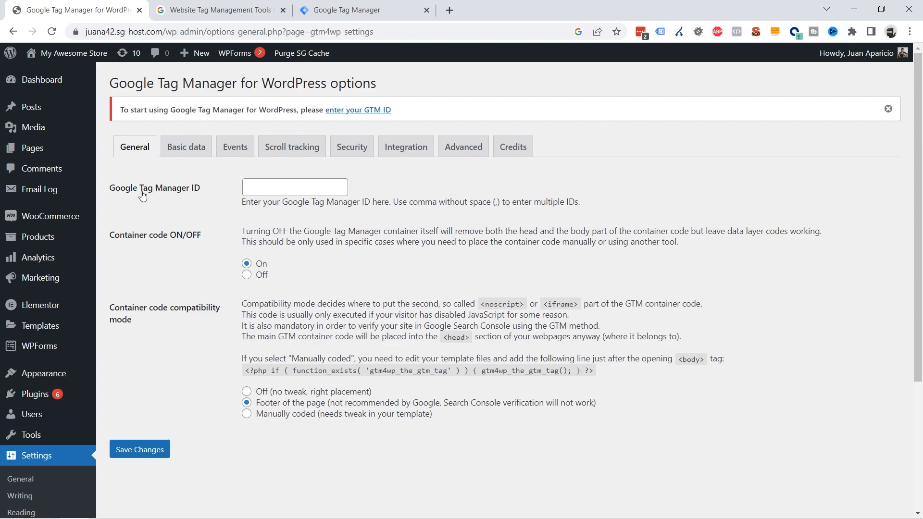
Copy the container ID GTM-NC4D39G from the Tag Manager workspace and return to the WordPress settings.
left_click(275, 188)
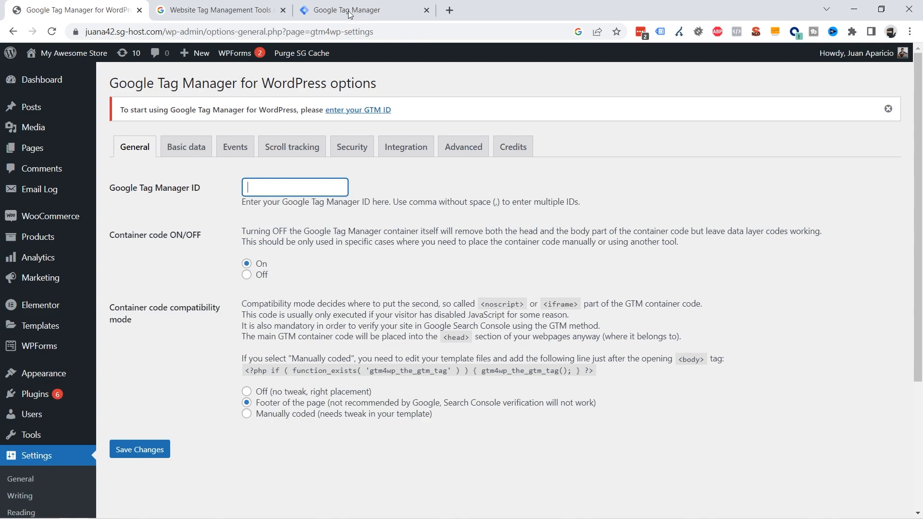
left_click(363, 13)
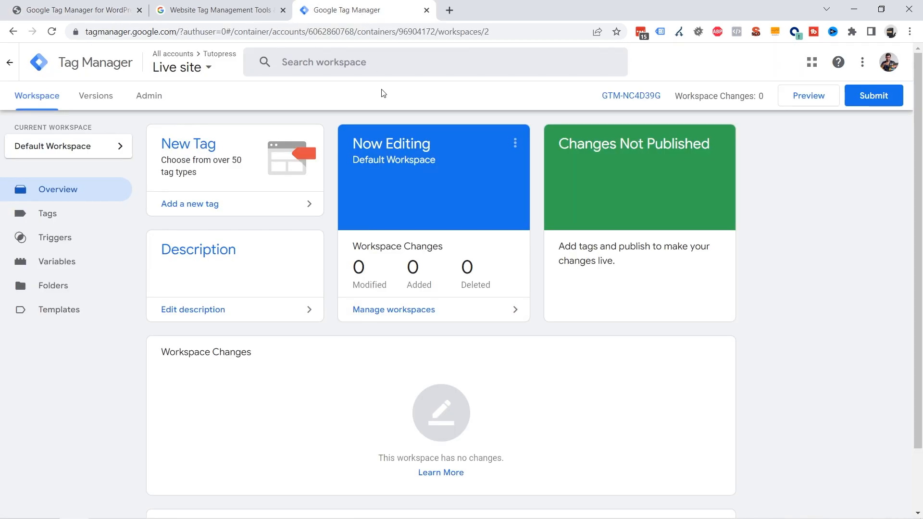
left_click_drag(605, 98, 659, 94)
key("ctrl+c")
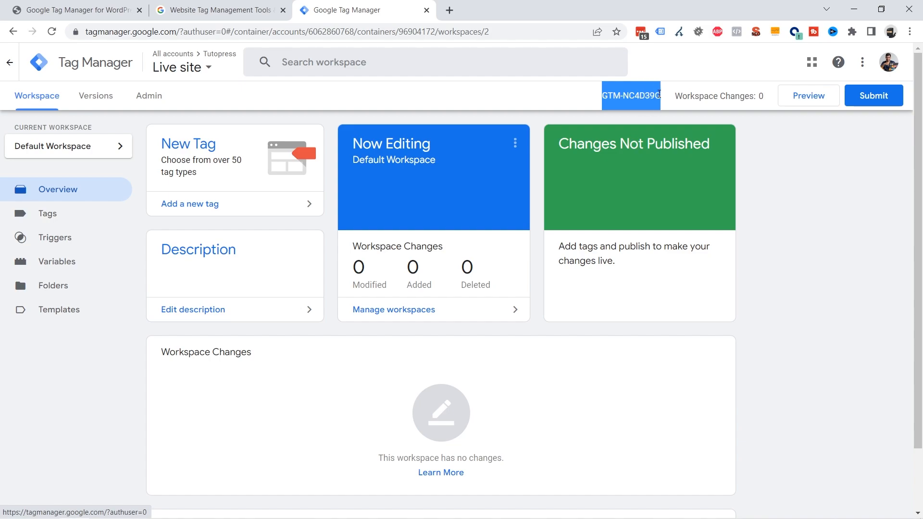
right_click(629, 94)
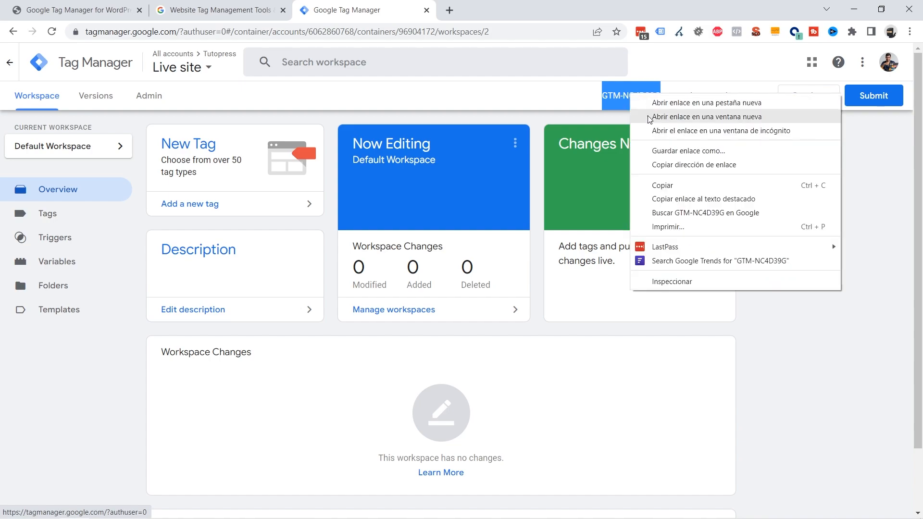
left_click(570, 111)
left_click(88, 15)
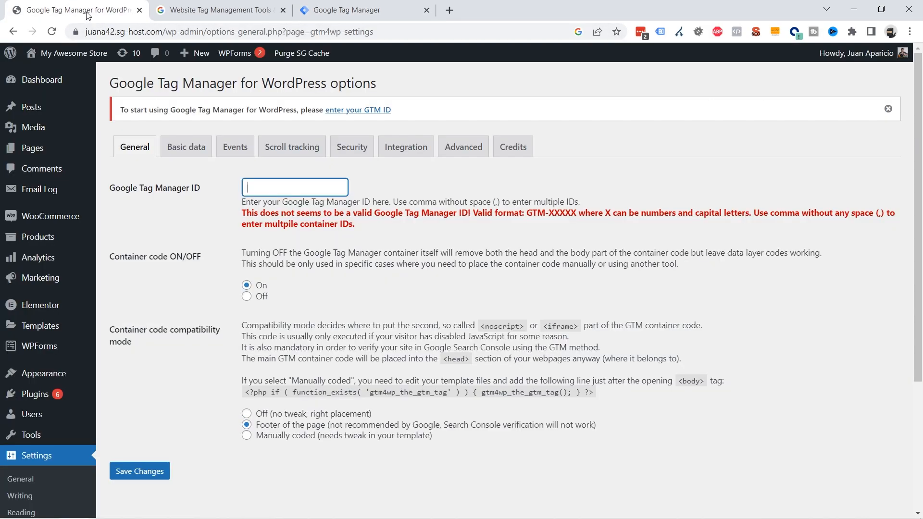
Paste the container ID GTM-NC4D39G into the Google Tag Manager ID field.
right_click(267, 185)
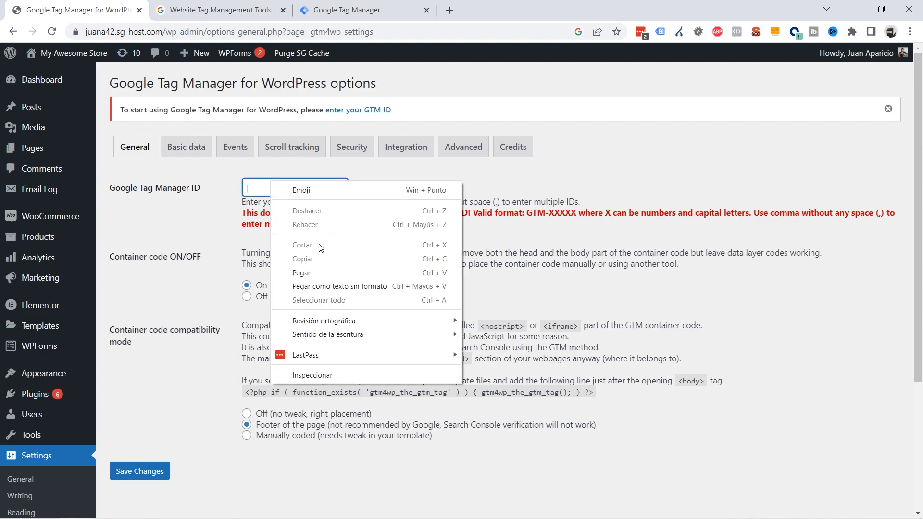
left_click(315, 268)
left_click(244, 188)
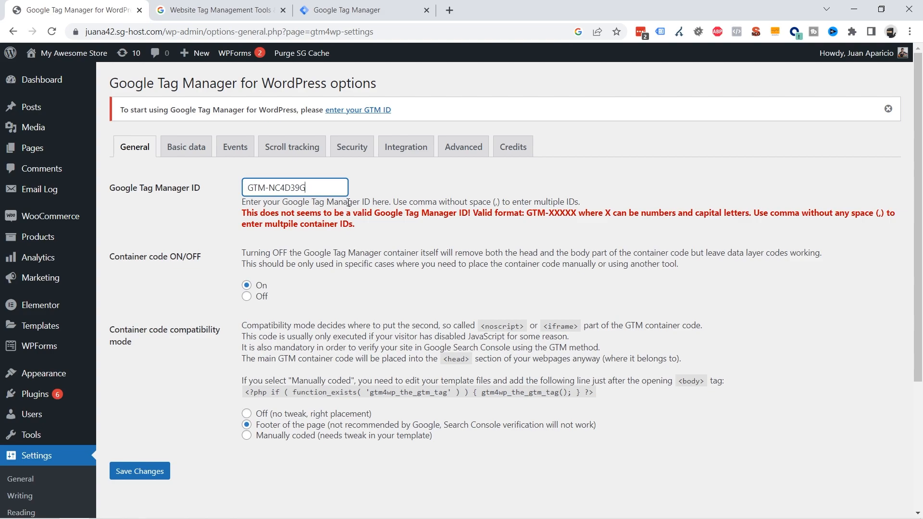
left_click(295, 213)
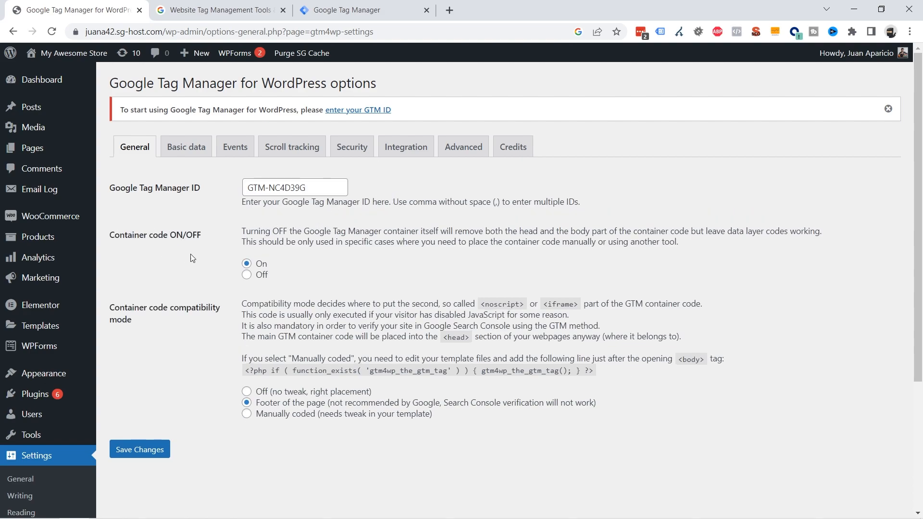
Set the container code compatibility mode to Off (no tweak, right placement) and save the plugin settings.
scroll(591, 230, "down", 1)
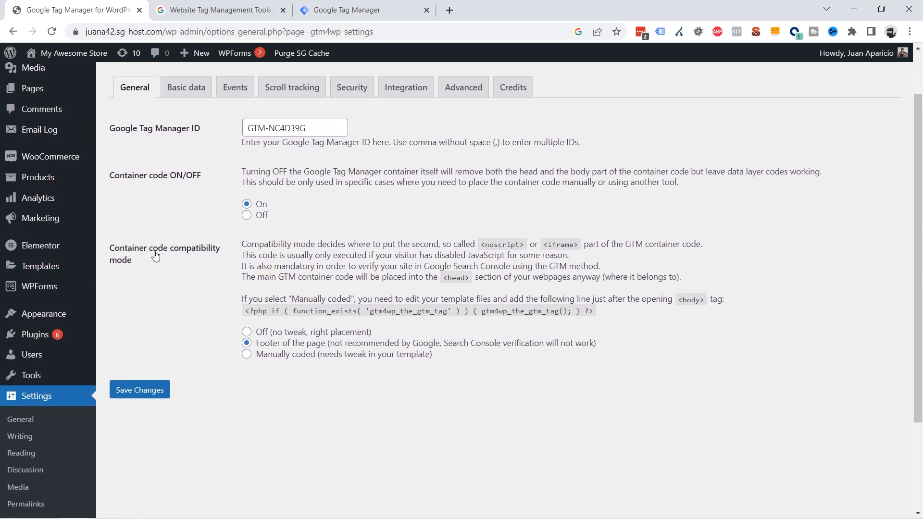
left_click(247, 335)
left_click(158, 392)
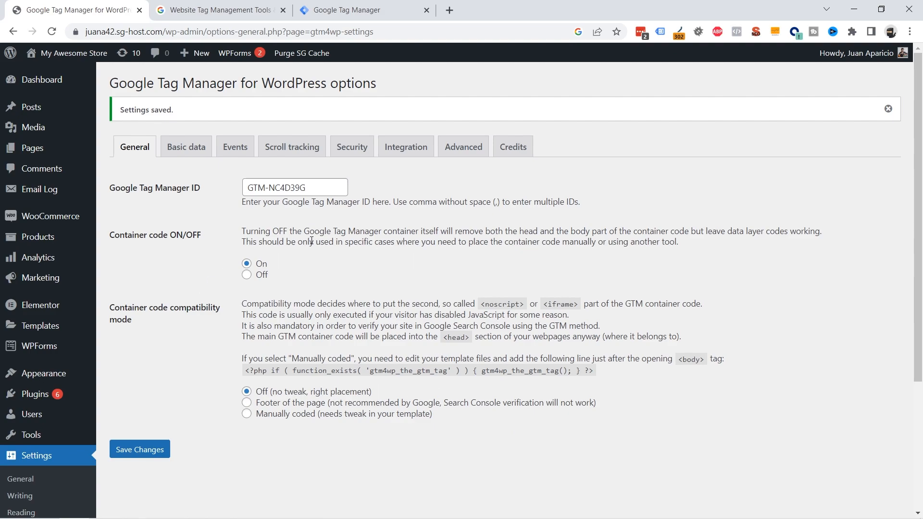
left_click_drag(114, 235, 186, 235)
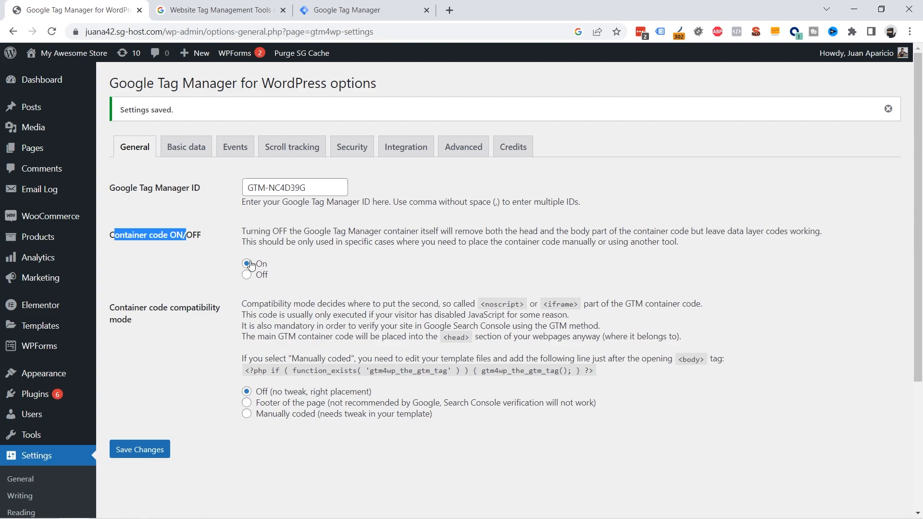
left_click(150, 452)
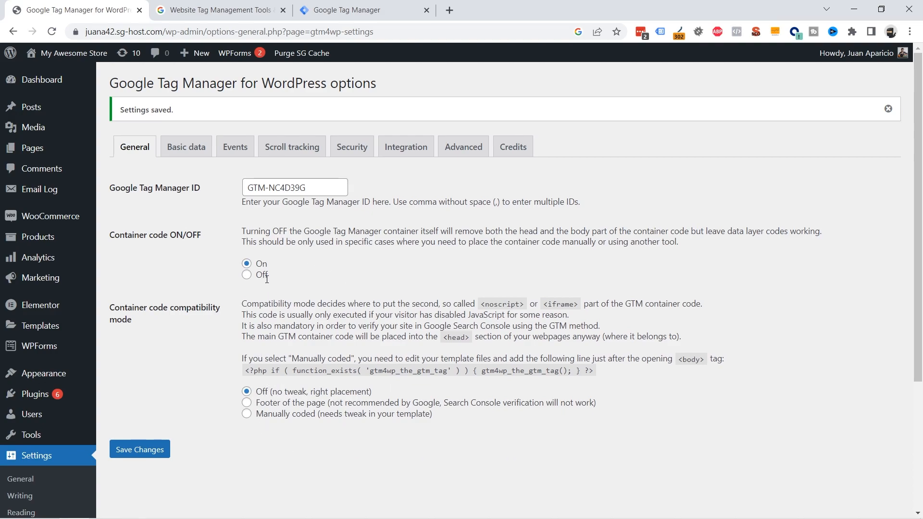
left_click_drag(133, 236, 191, 238)
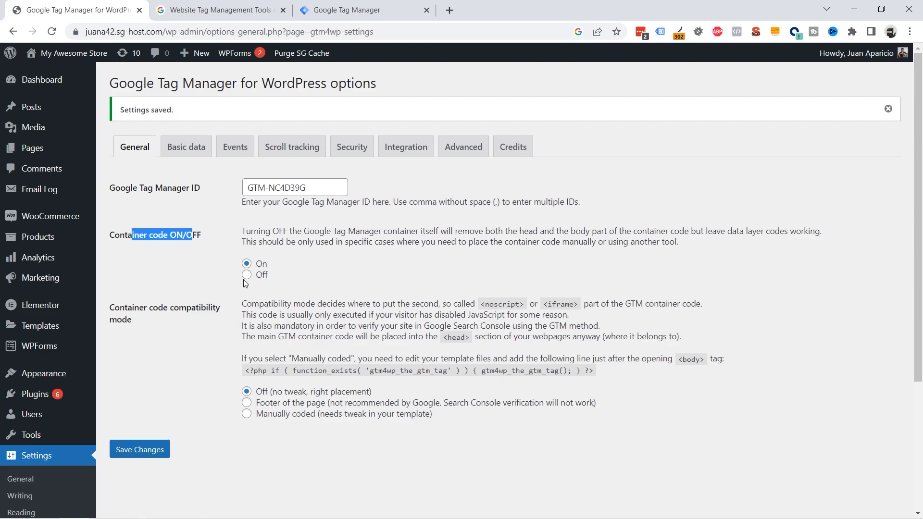
left_click(140, 451)
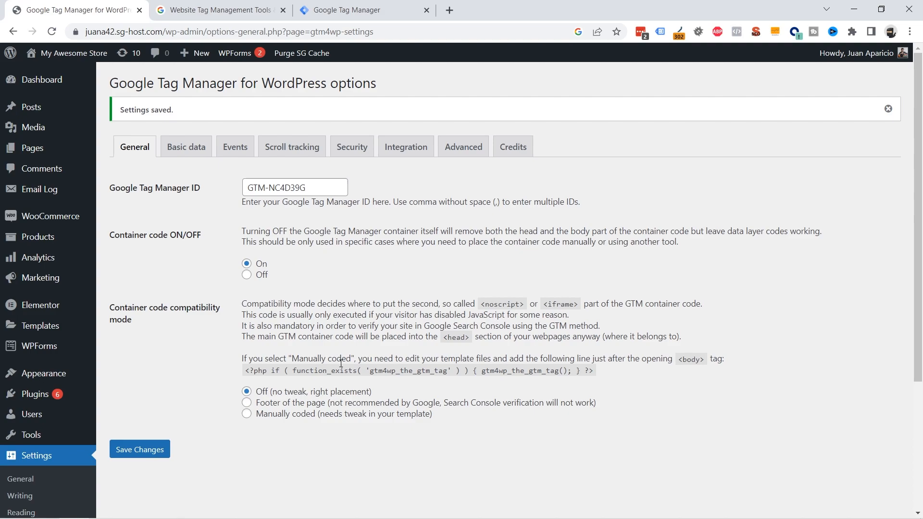
scroll(288, 298, "down", 1)
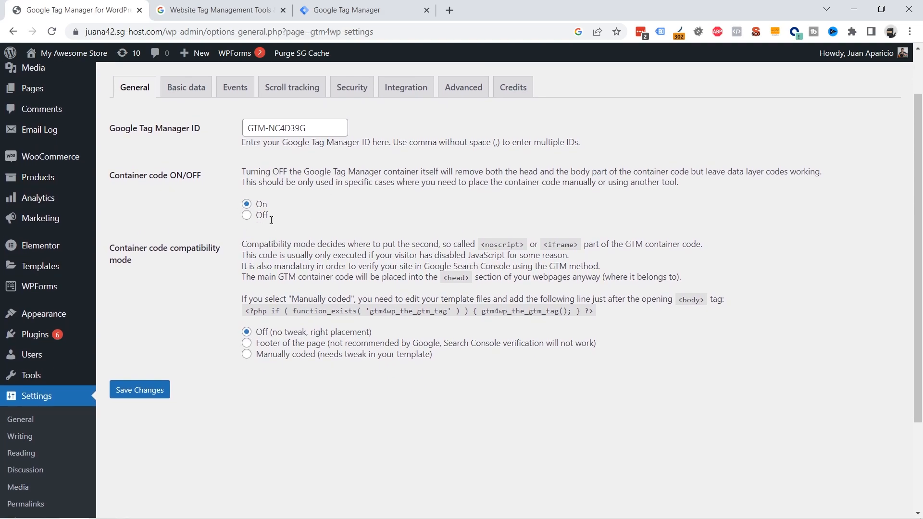
scroll(274, 333, "up", 1)
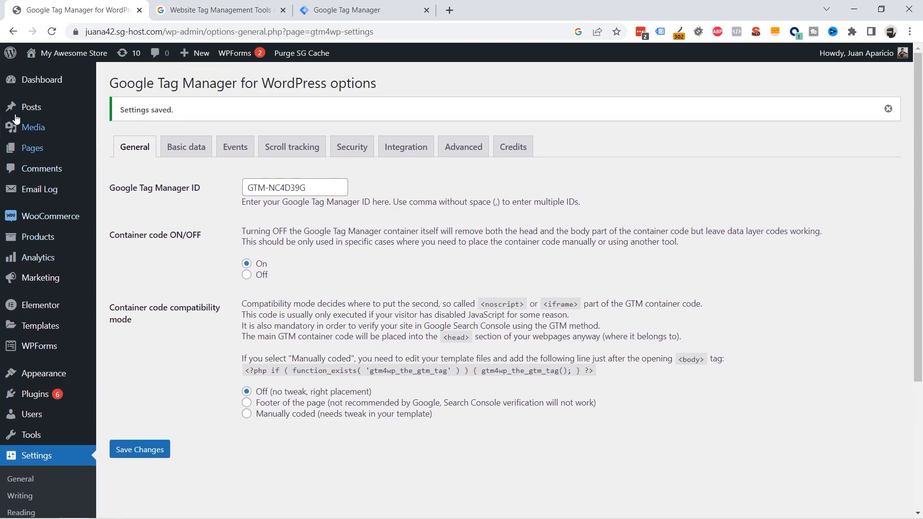
Open the storefront in a new tab and launch Preview mode from the Tag Manager workspace.
left_click(72, 58, "ctrl")
left_click(191, 11)
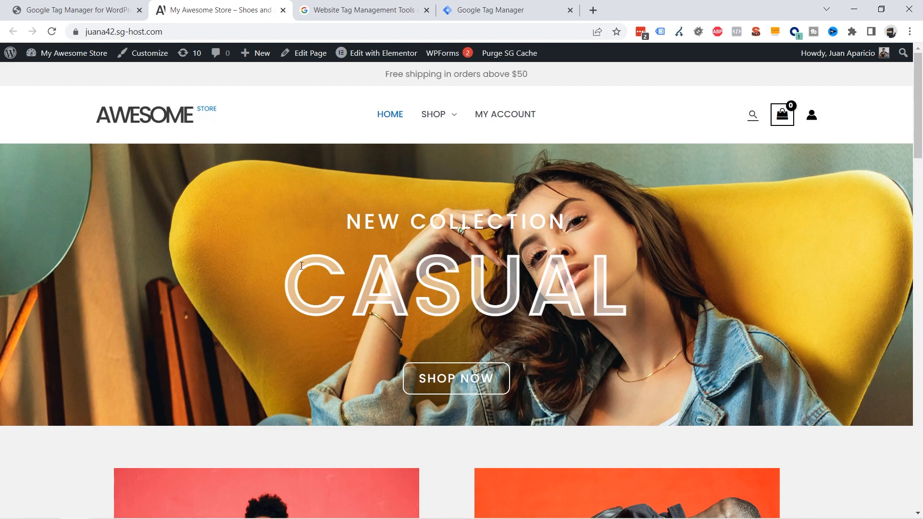
left_click(475, 14)
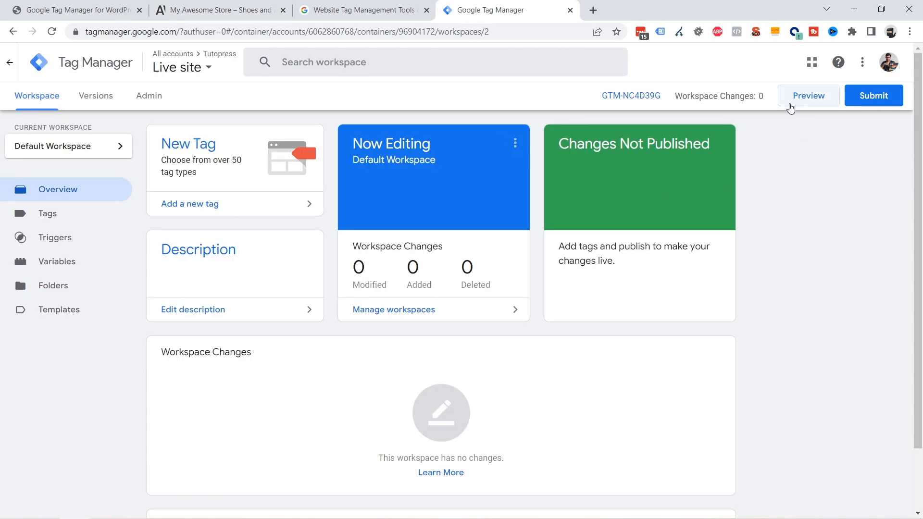
left_click(808, 101)
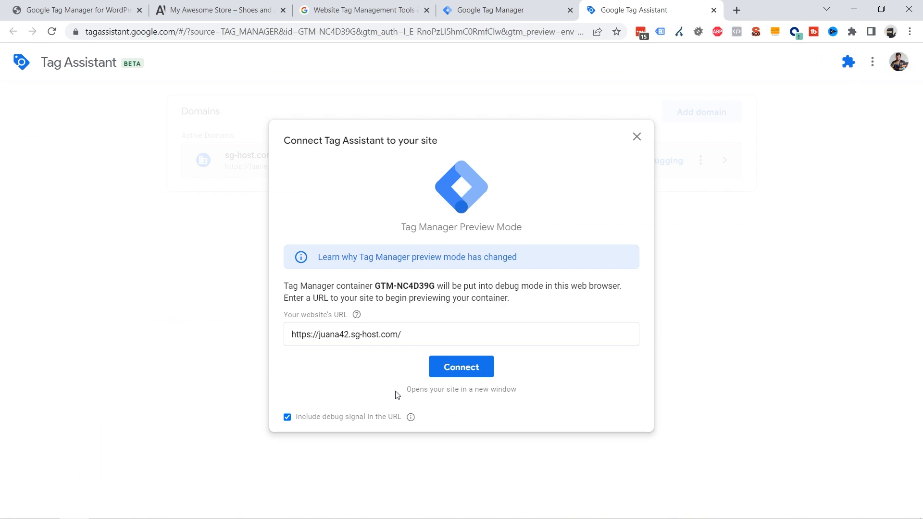
left_click_drag(421, 334, 287, 331)
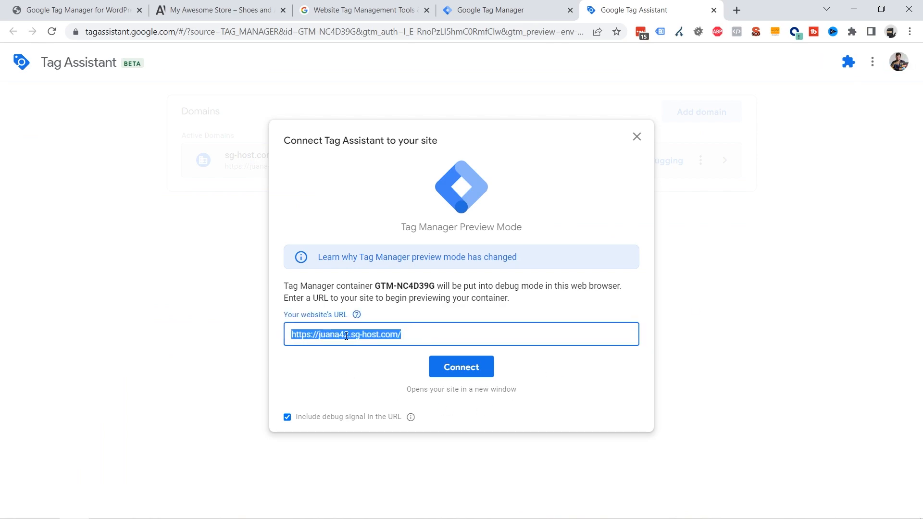
left_click(202, 11)
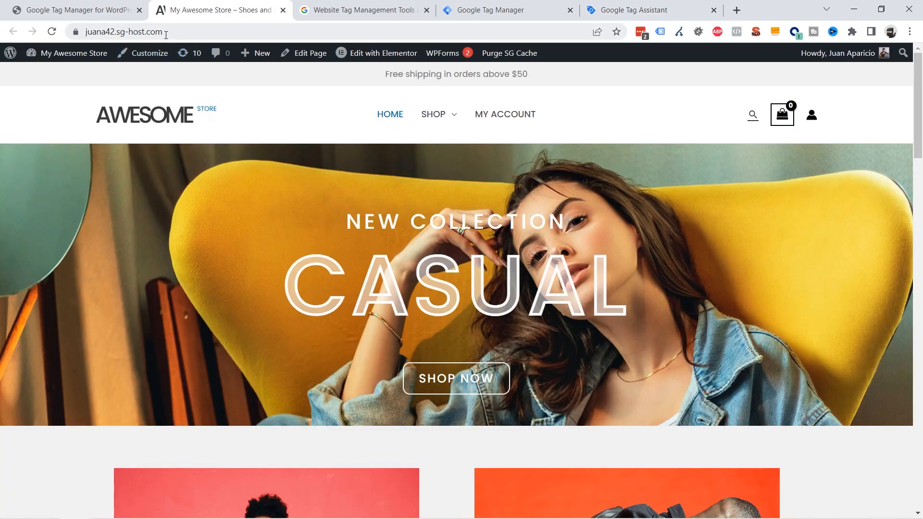
left_click(140, 32)
key("ctrl+c")
left_click(610, 11)
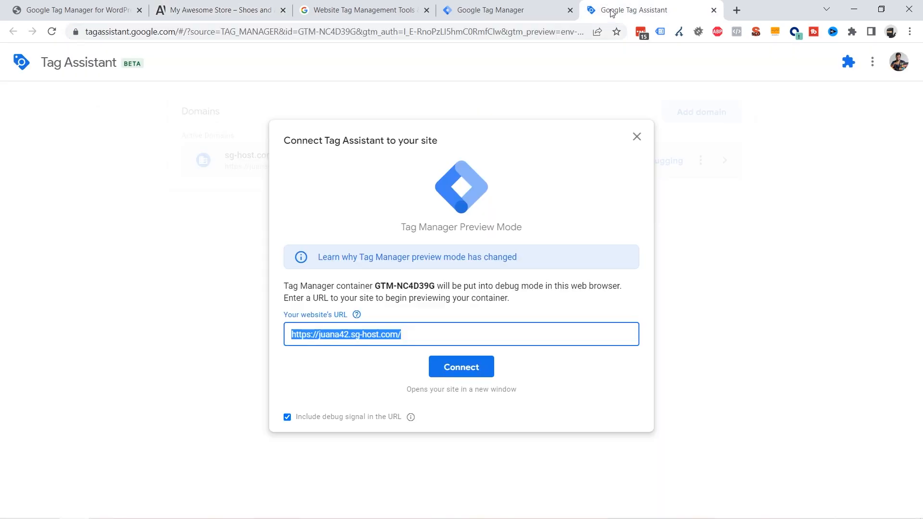
key("ctrl+v")
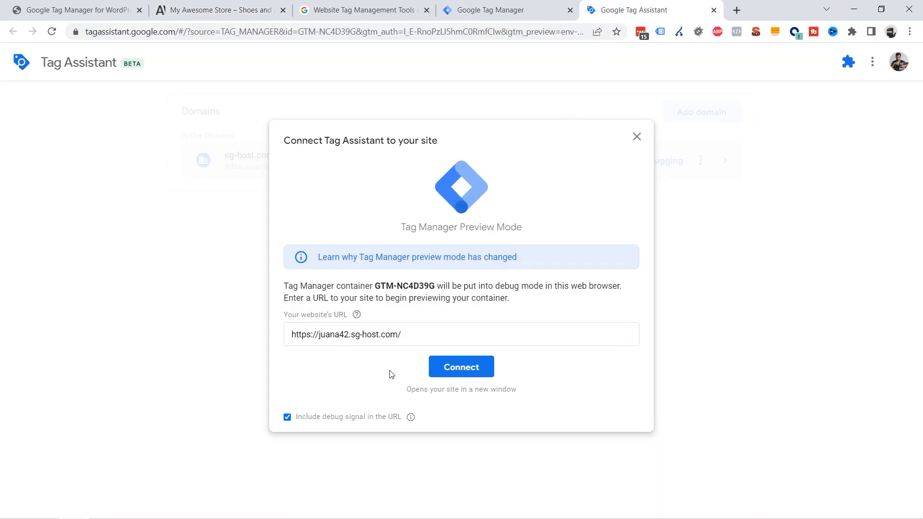
left_click(462, 369)
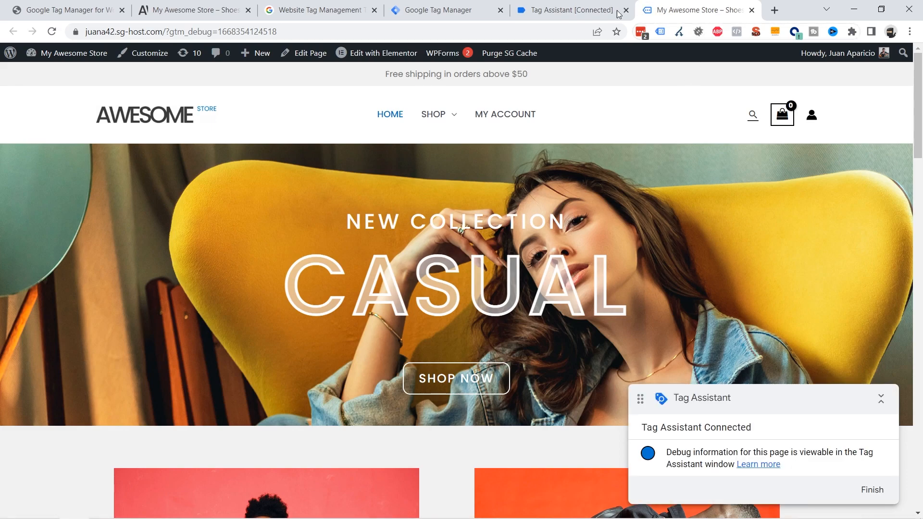
Continue into Tag Assistant and examine the connected container summary alongside the debug storefront.
left_click(605, 14)
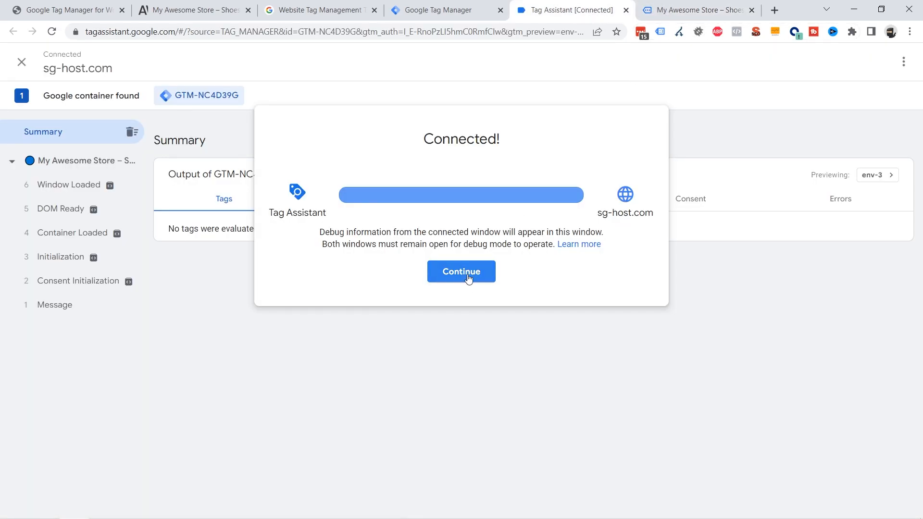
left_click(469, 277)
left_click(686, 13)
left_click(598, 12)
left_click(674, 11)
left_click(595, 11)
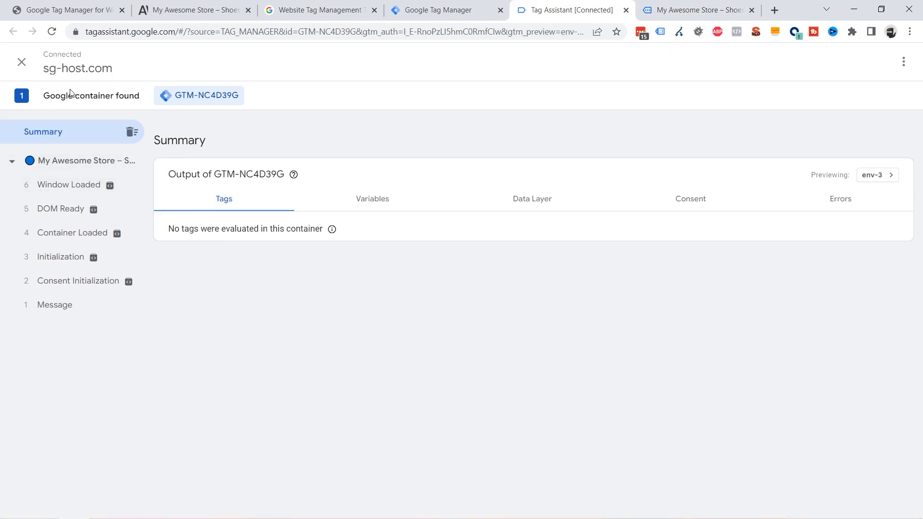
left_click_drag(50, 95, 135, 95)
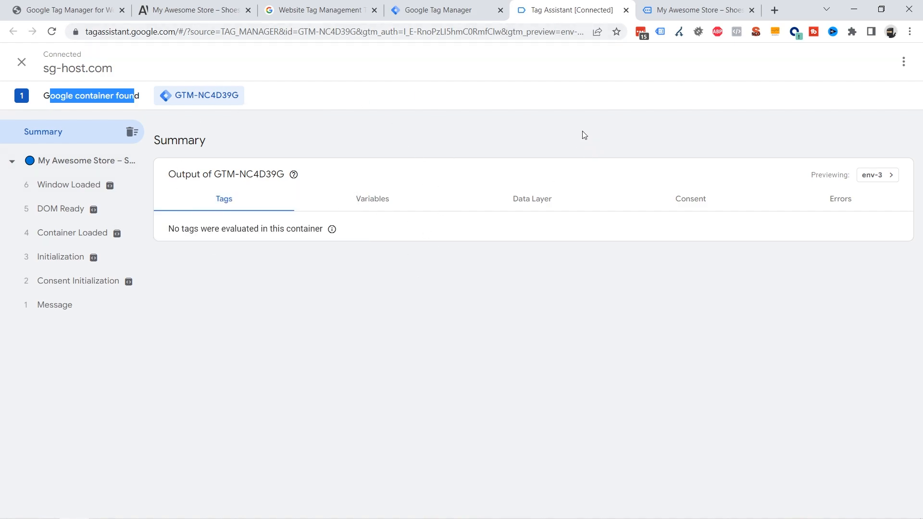
left_click(678, 11)
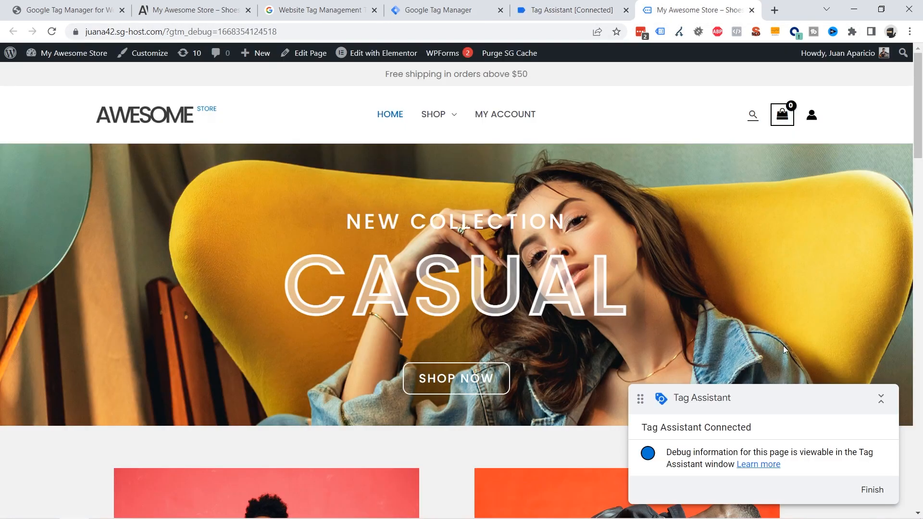
left_click_drag(745, 394, 726, 325)
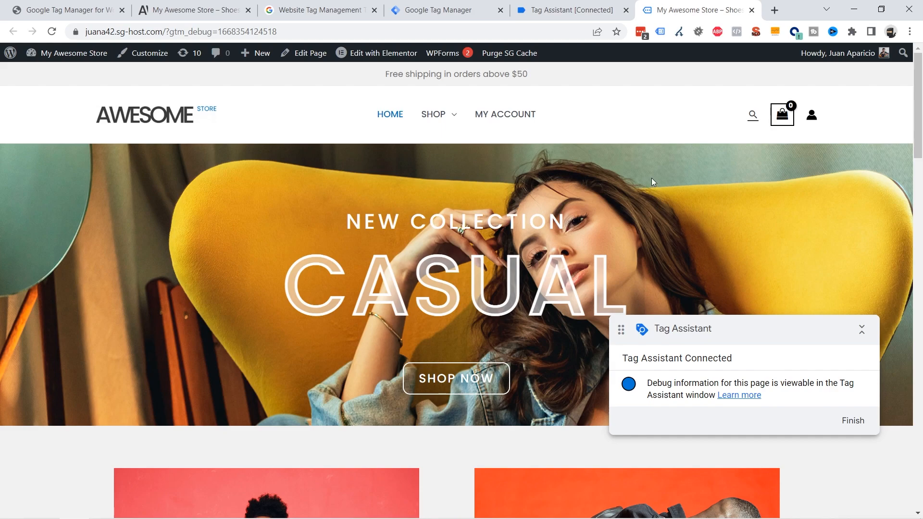
left_click(571, 14)
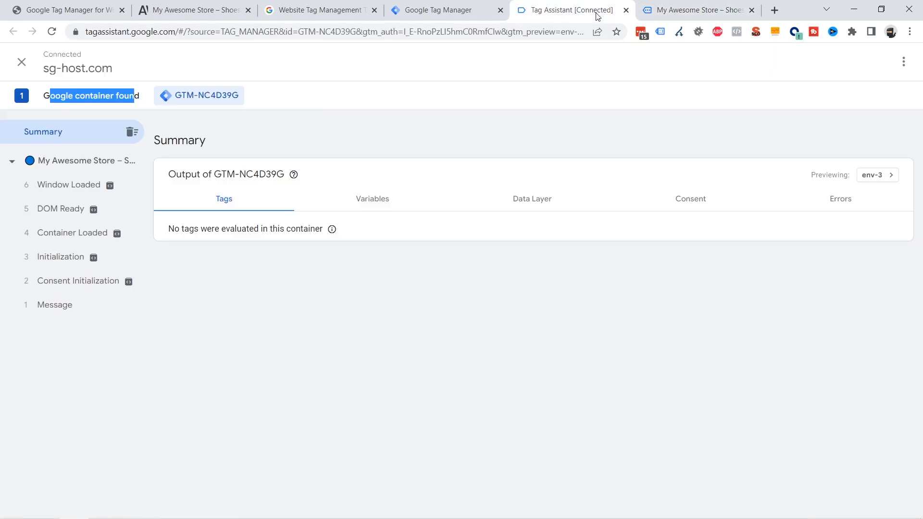
left_click(673, 10)
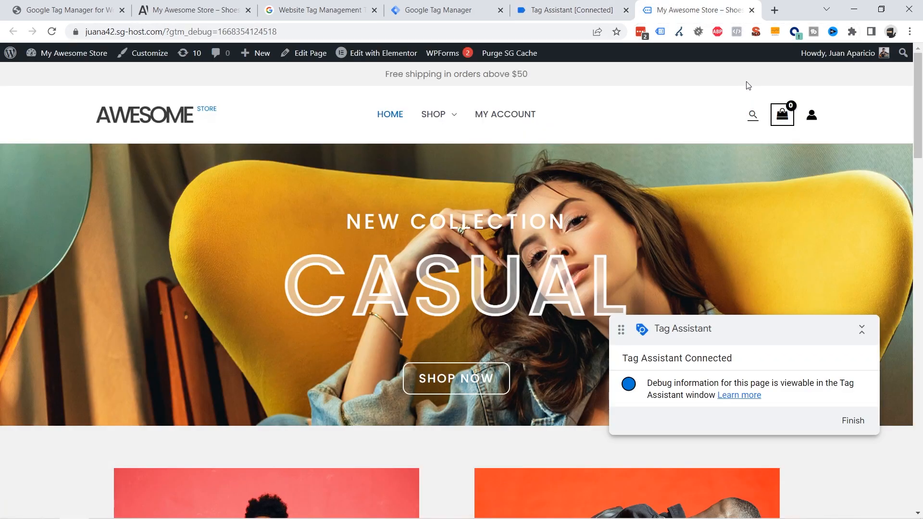
Close the debug storefront and Tag Assistant tabs and return to the Tag Manager workspace.
left_click(752, 10)
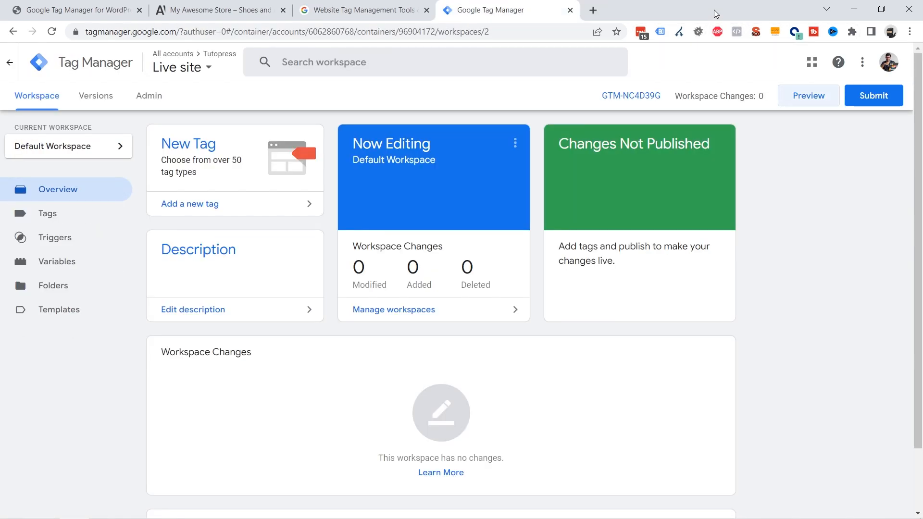
left_click(713, 10)
left_click(201, 15)
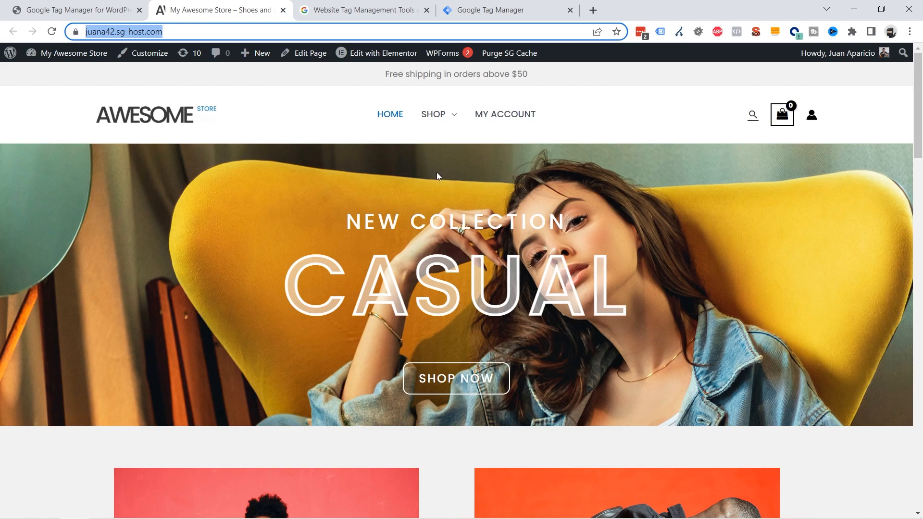
left_click(472, 13)
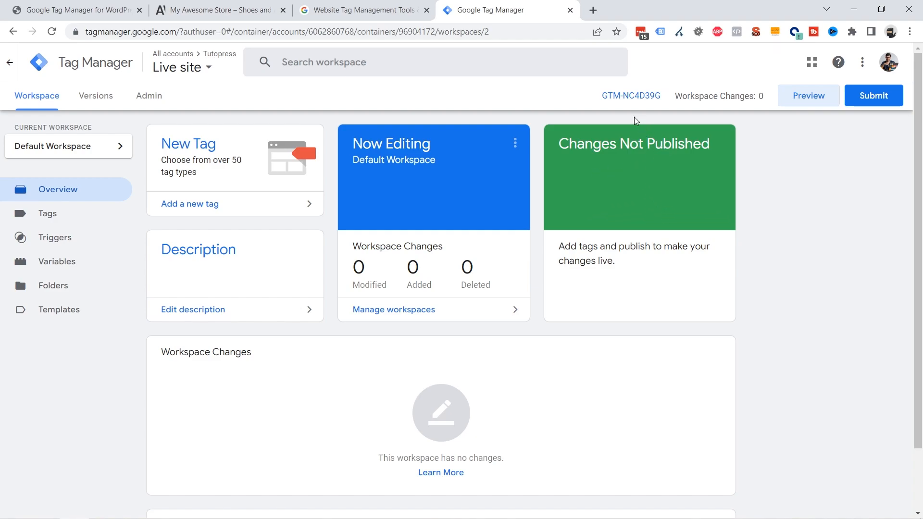
Copy the container ID GTM-NC4D39G from the Tag Manager workspace header.
left_click_drag(598, 98, 660, 102)
right_click(623, 106)
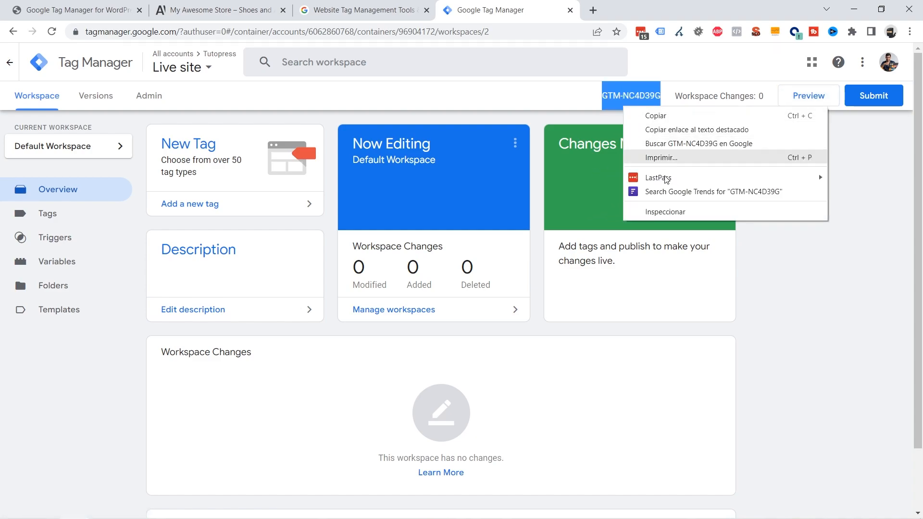
left_click(662, 119)
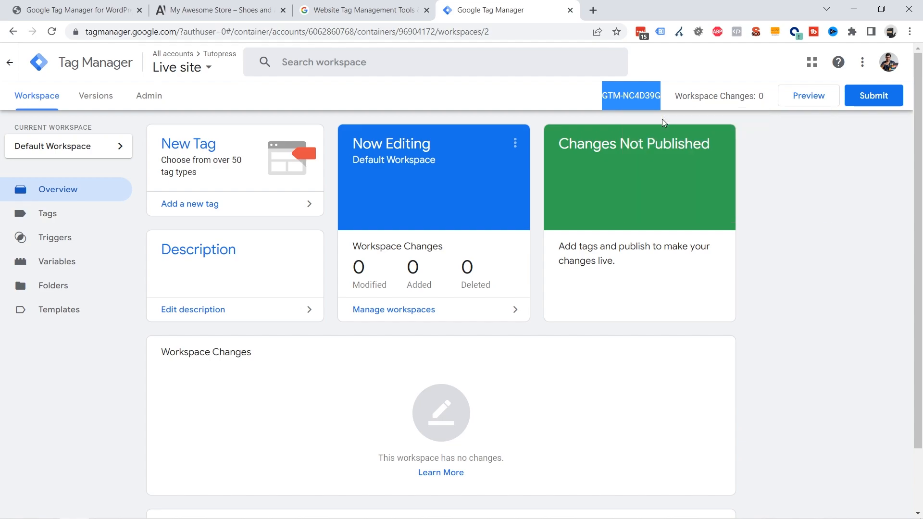
Switch to the storefront tab, open the element inspector on the homepage, and enlarge the inspector panel.
left_click(187, 15)
right_click(167, 252)
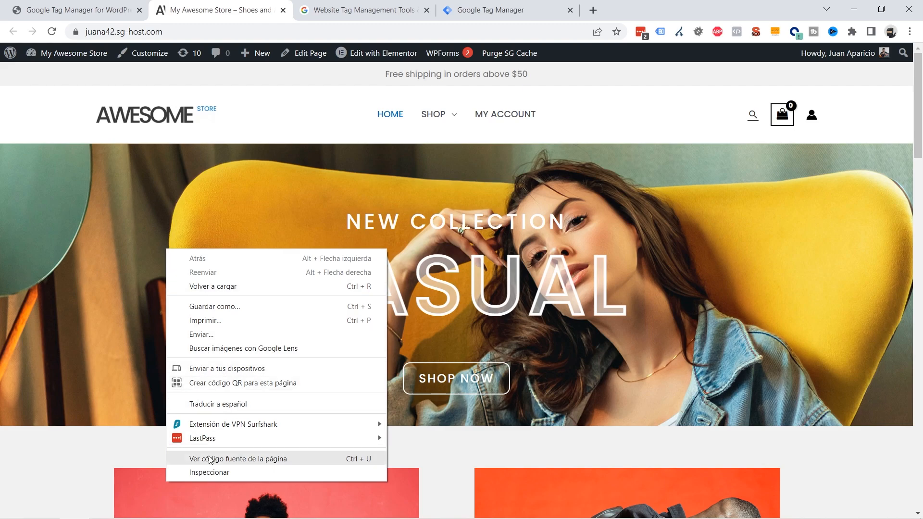
left_click(212, 473)
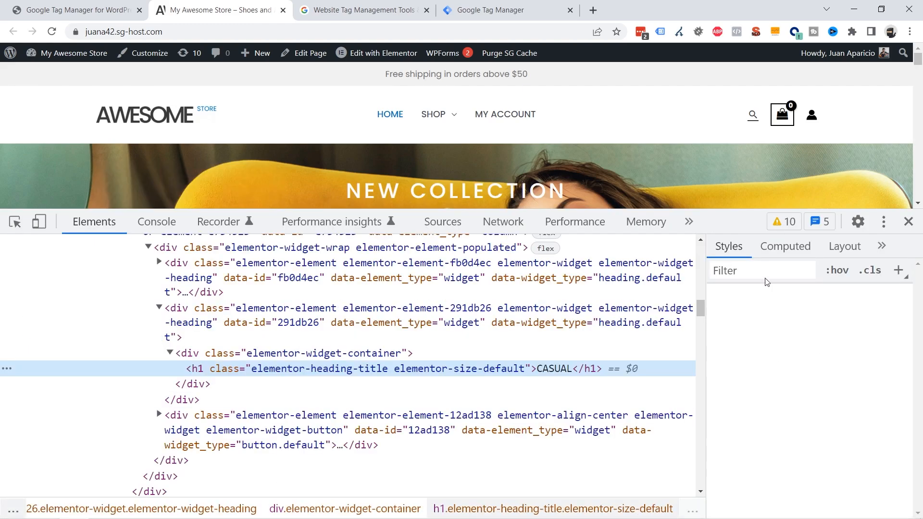
left_click_drag(733, 217, 735, 296)
scroll(552, 405, "down", 3)
scroll(551, 406, "up", 5)
scroll(550, 406, "up", 2)
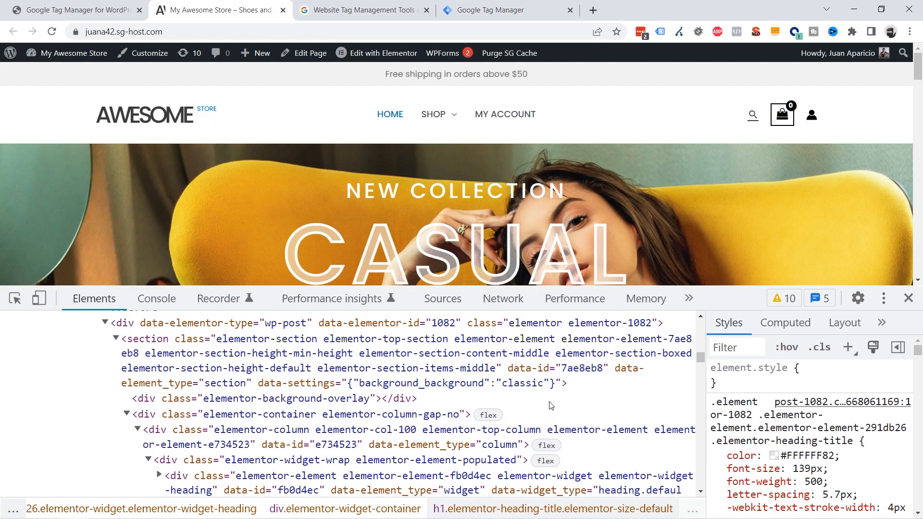
scroll(549, 406, "down", 3)
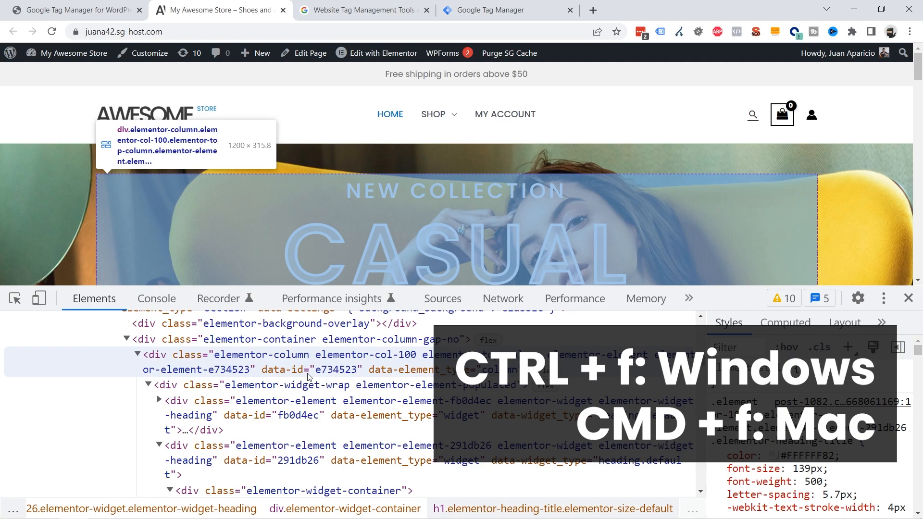
Search the page's elements for the container ID GTM-NC4D39G and step through each match.
key("ctrl+f")
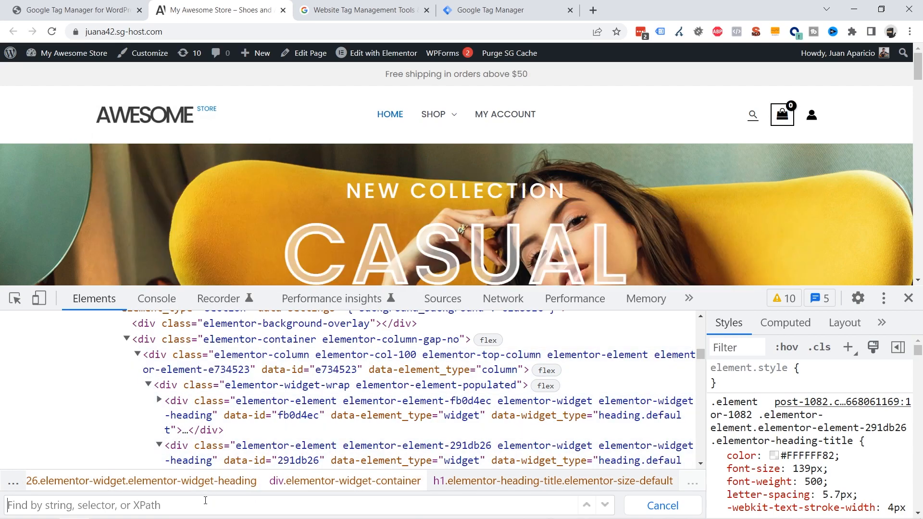
key("ctrl+v")
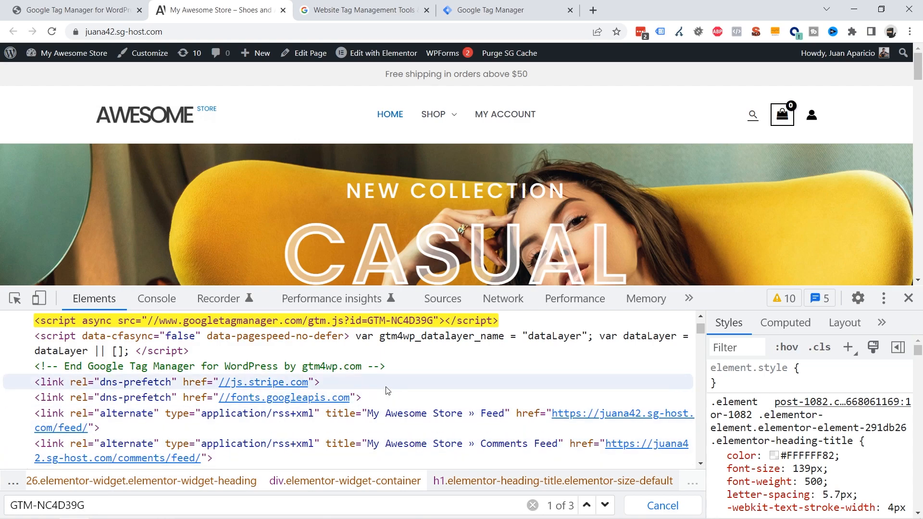
scroll(109, 376, "up", 2)
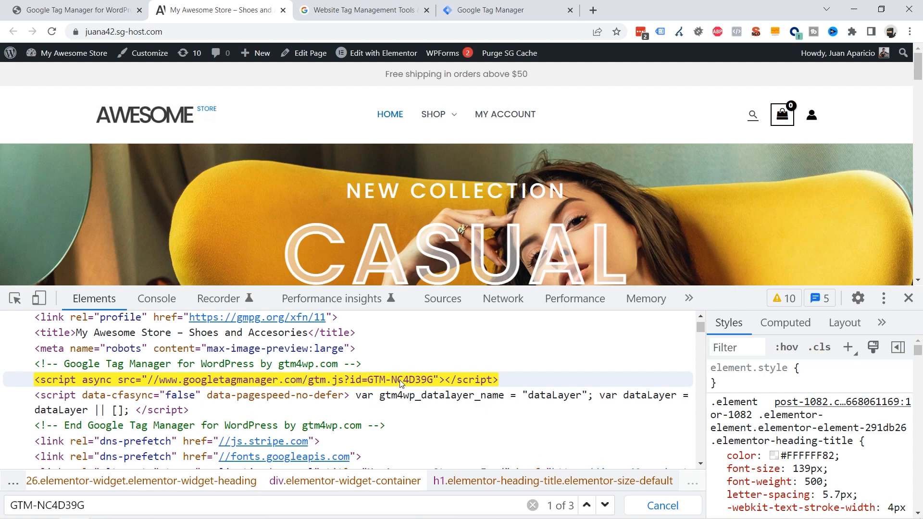
left_click(605, 506)
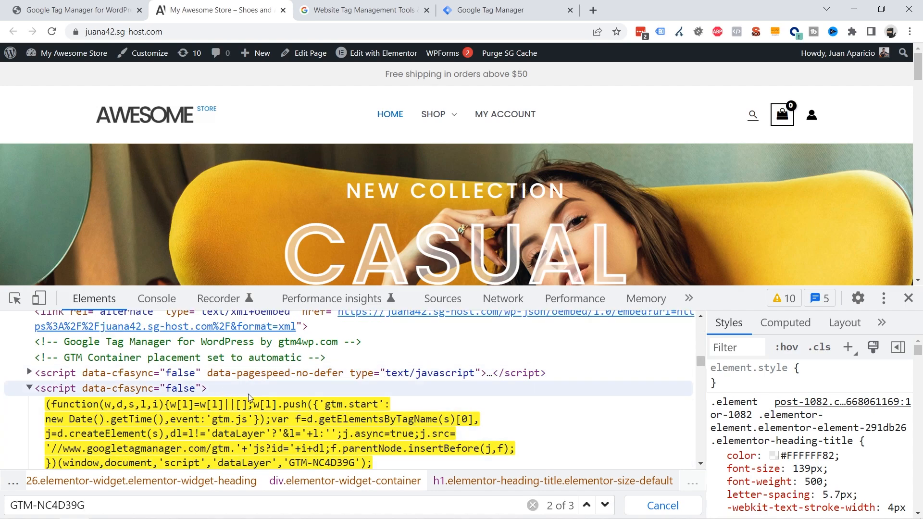
left_click(606, 506)
left_click(605, 505)
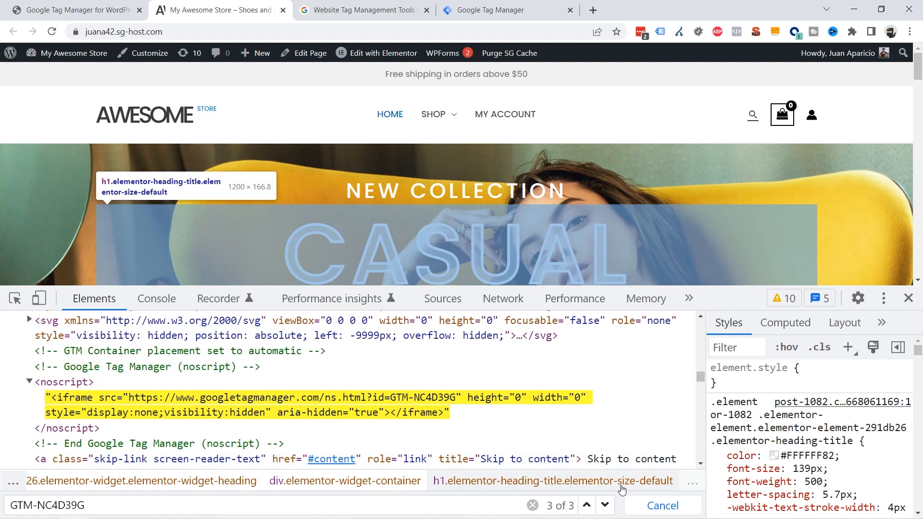
Close the inspector and return to the GTM4WP plugin settings tab.
scroll(567, 390, "up", 1)
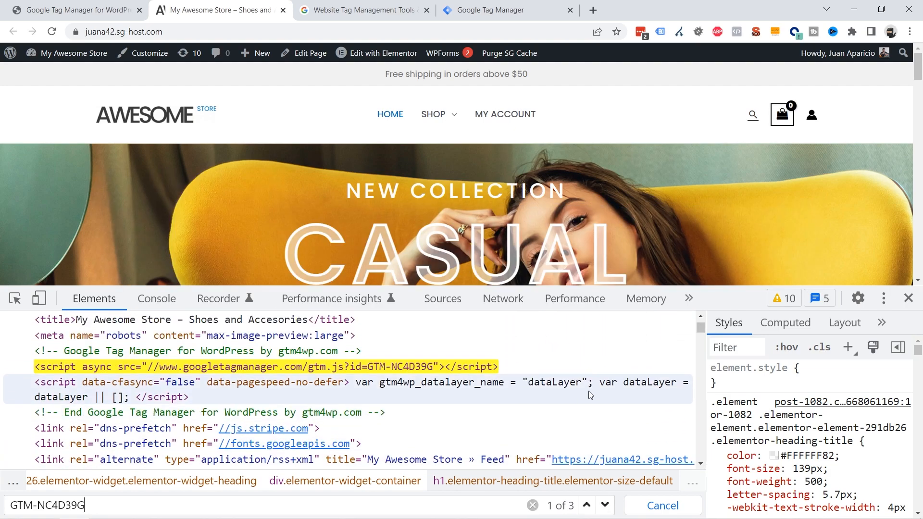
left_click(909, 298)
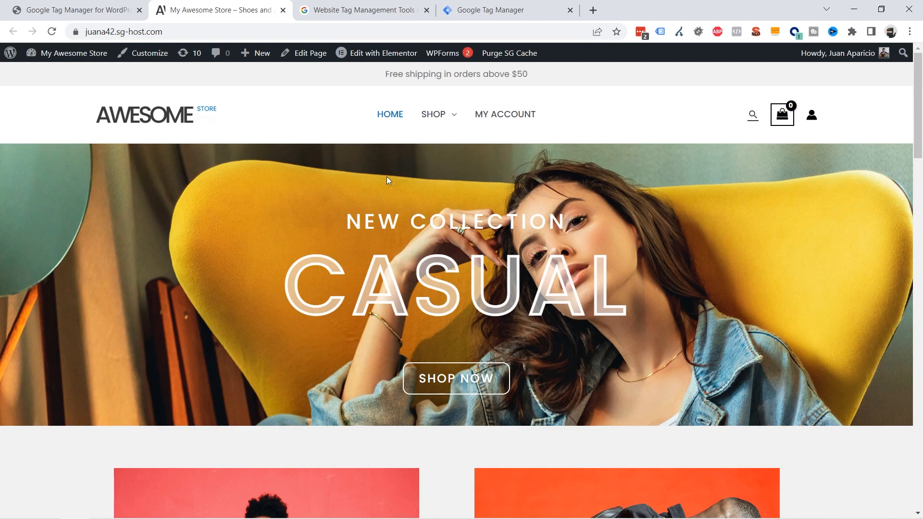
left_click(105, 10)
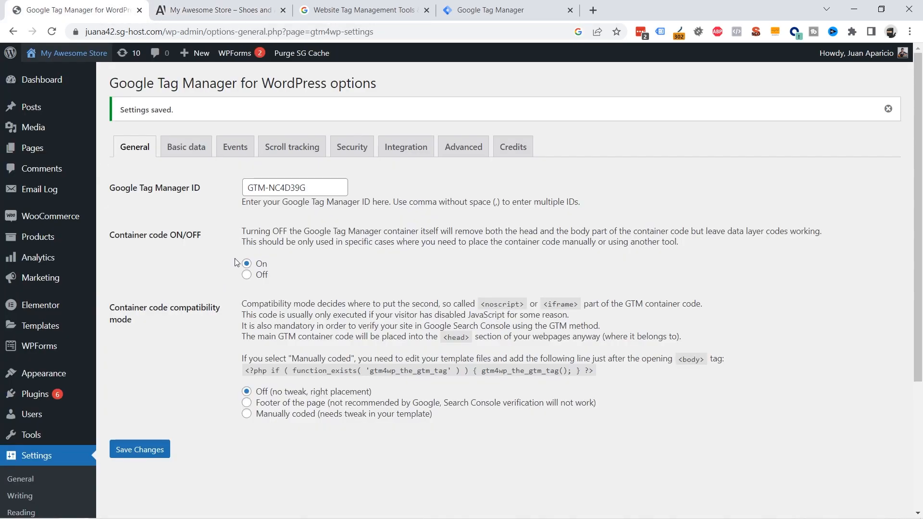